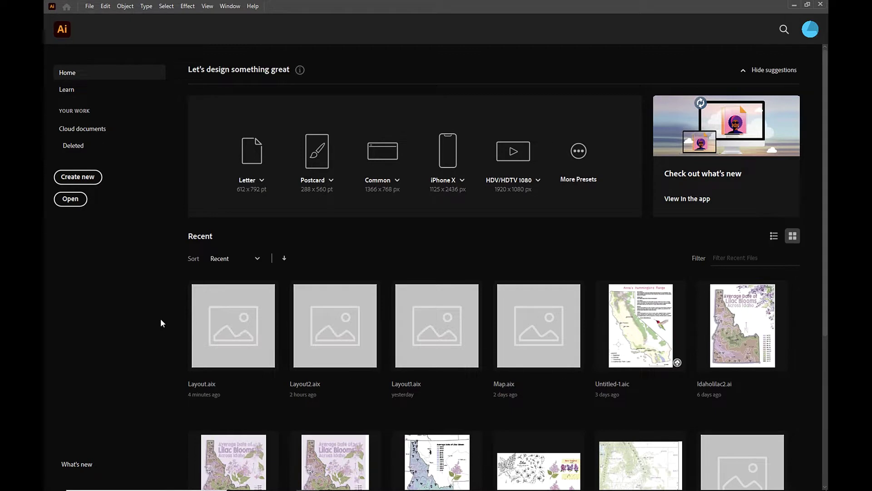
- Launch the ArcGIS Maps for Adobe Creative Cloud extension and sign in to ArcGIS Online with the account username
{"action": "left_click", "coordinate": [231, 7]}
{"action": "mouse_move", "coordinate": [327, 71]}
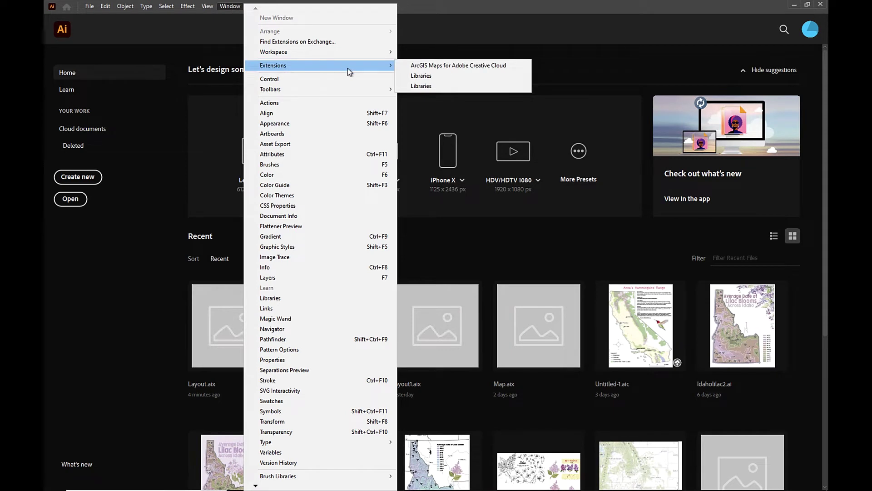
{"action": "left_click", "coordinate": [403, 68]}
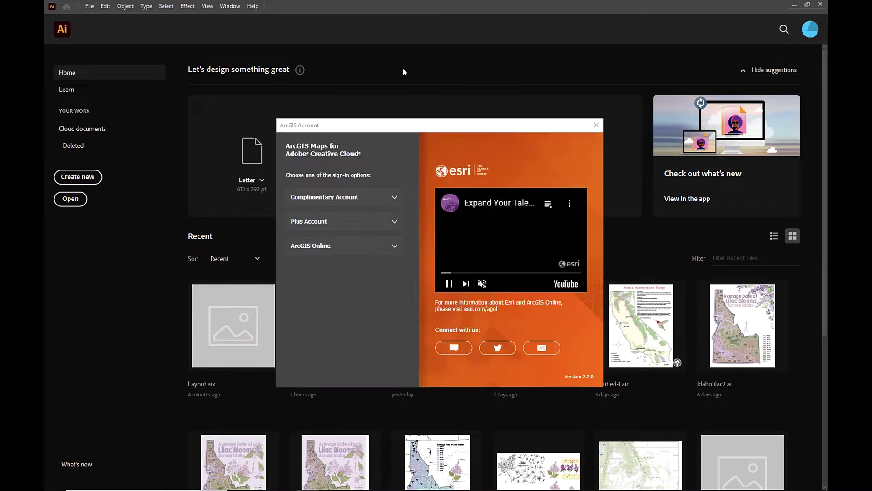
{"action": "left_click", "coordinate": [354, 248]}
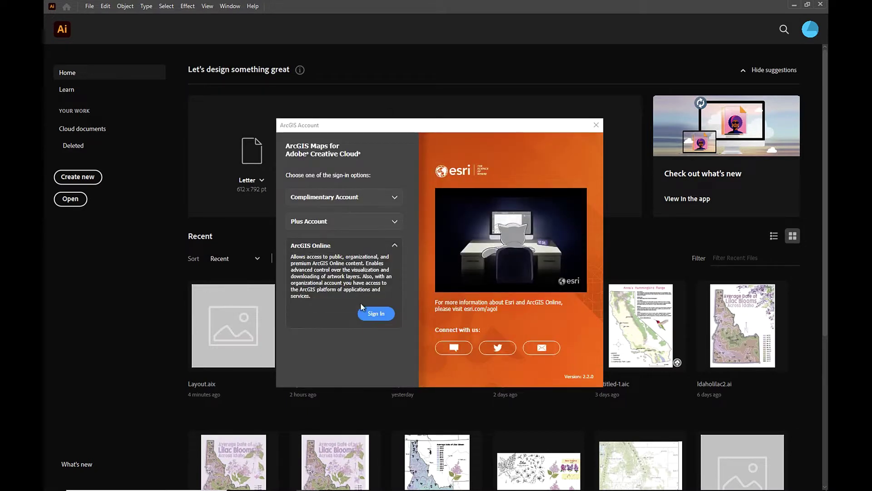
{"action": "left_click", "coordinate": [363, 317]}
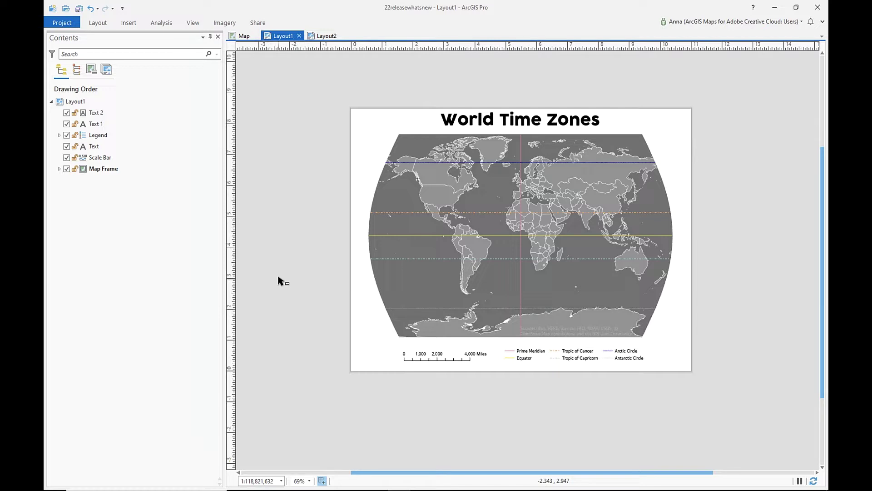
- Export Layout1 in AIX format as Layout.aix on the Desktop
{"action": "left_click", "coordinate": [256, 27]}
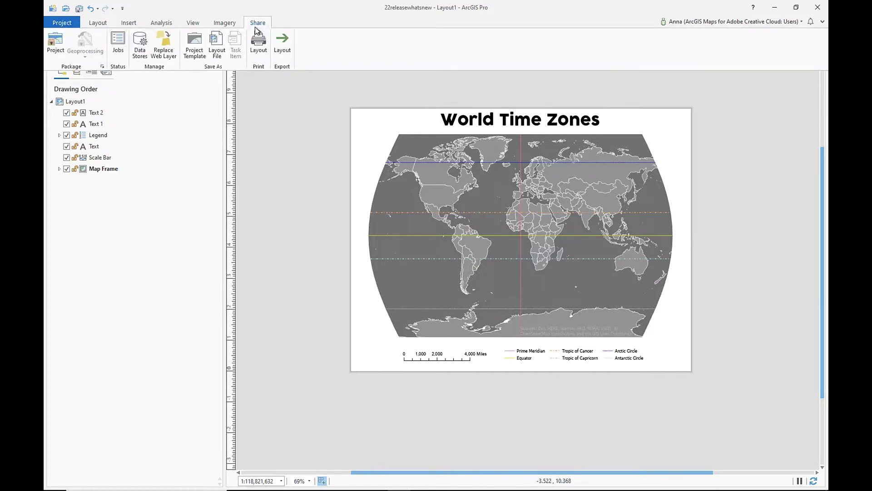
{"action": "left_click", "coordinate": [282, 43]}
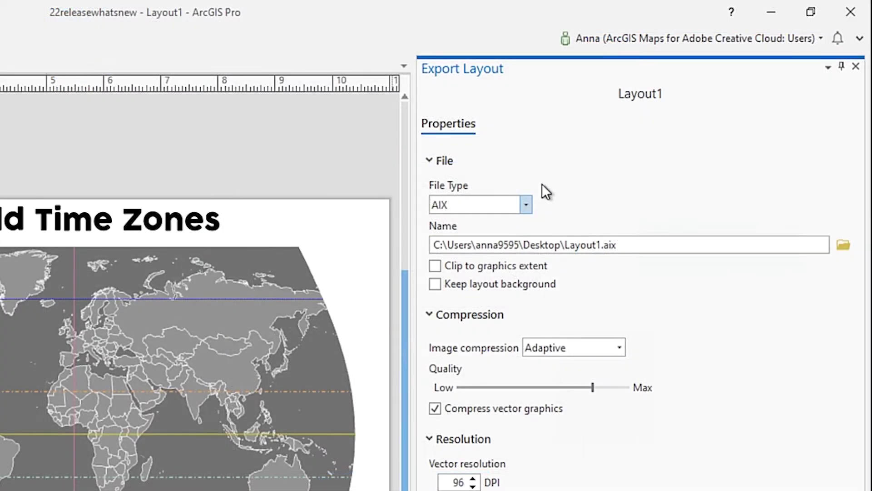
{"action": "left_click", "coordinate": [641, 111]}
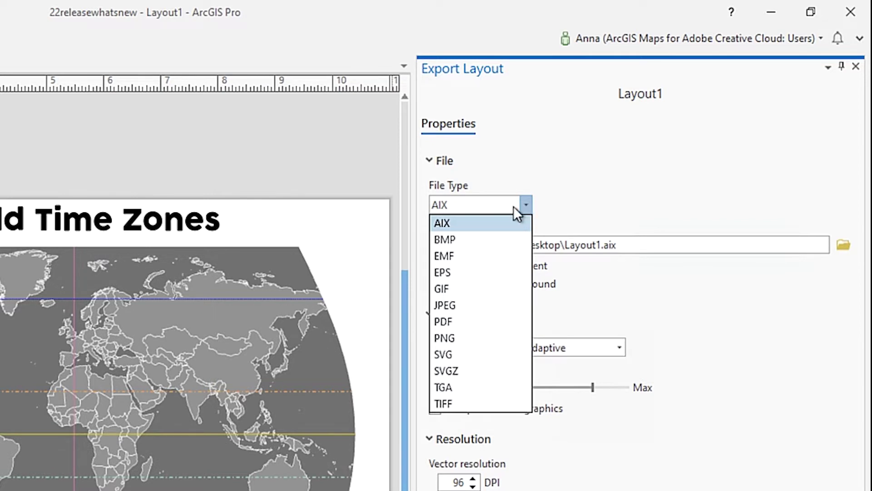
{"action": "left_click", "coordinate": [460, 225]}
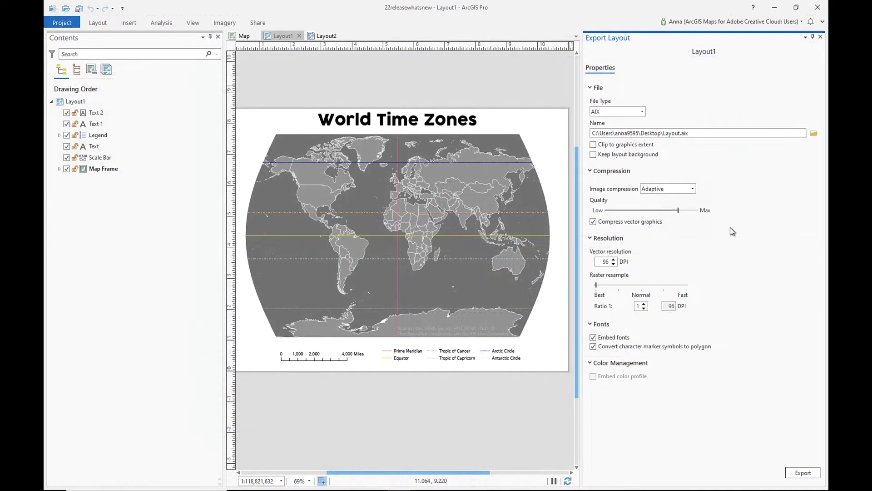
{"action": "left_click", "coordinate": [802, 473]}
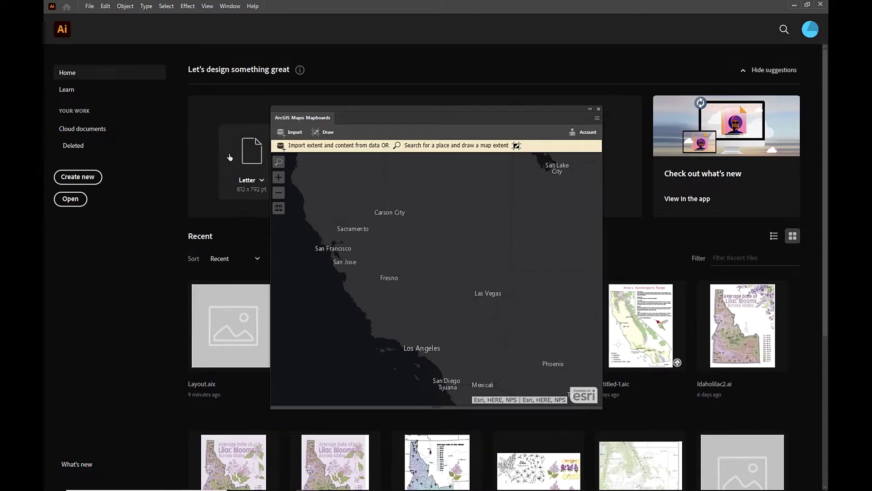
- Open Layout.aix from the Desktop as a new Illustrator document
{"action": "left_click", "coordinate": [88, 7]}
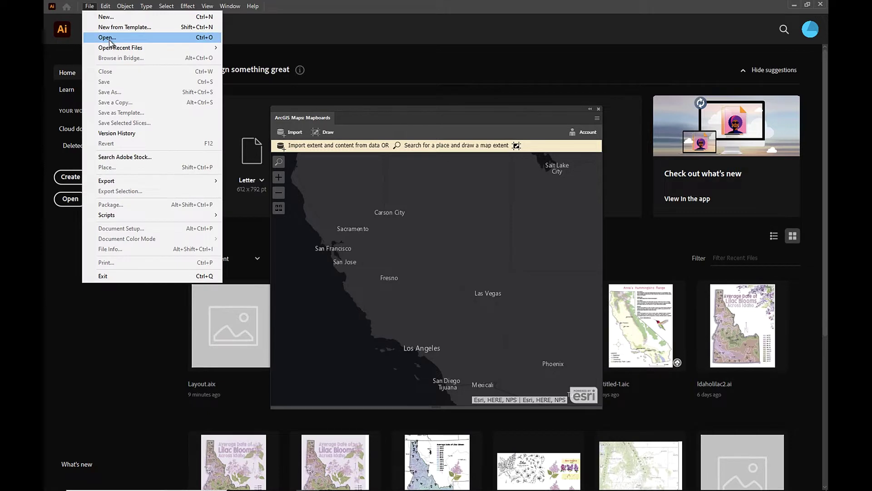
{"action": "left_click", "coordinate": [135, 40]}
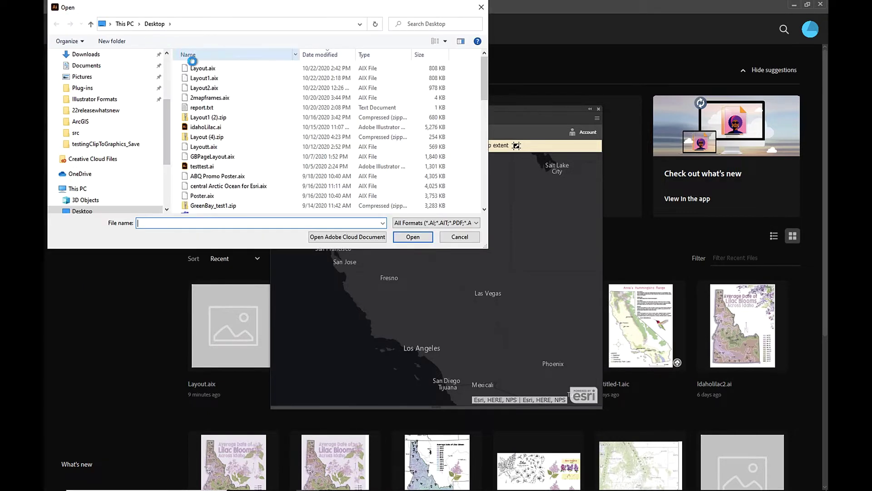
{"action": "left_click", "coordinate": [202, 68]}
{"action": "left_click", "coordinate": [411, 236]}
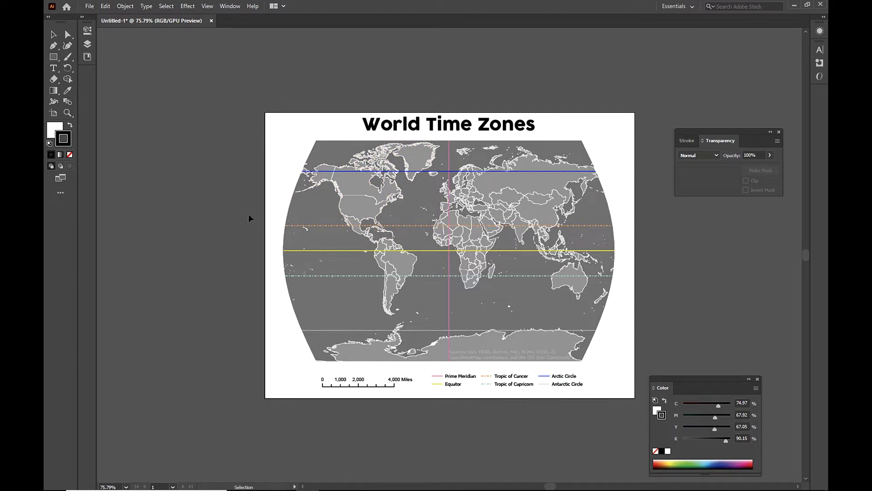
- Show the Layers panel and the ArcGIS Maps Mapboards view containing Map_Map Frame
{"action": "left_click", "coordinate": [87, 45]}
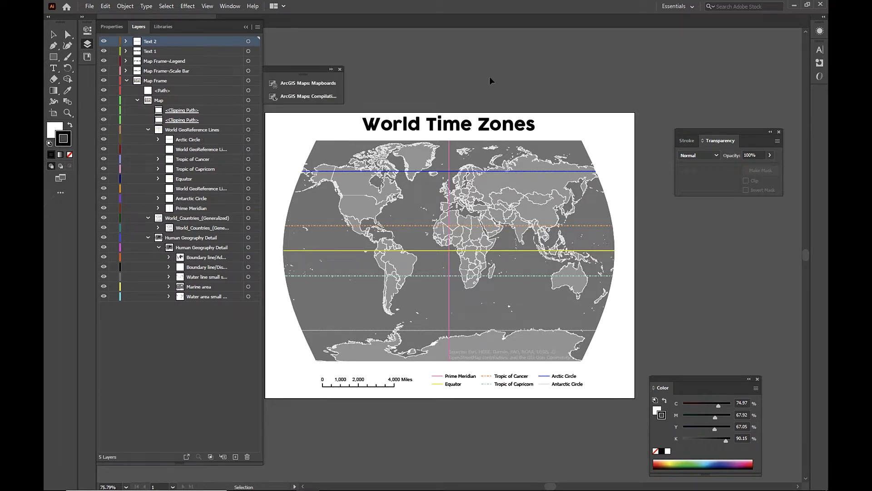
{"action": "left_click", "coordinate": [310, 84]}
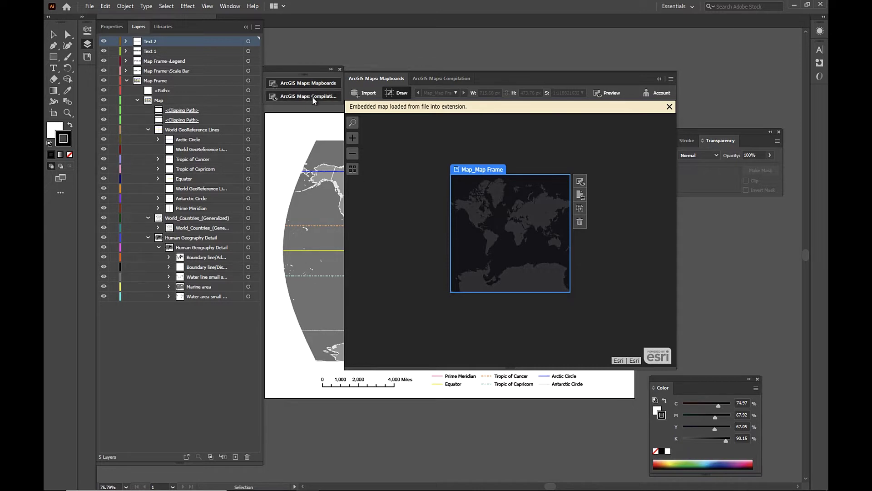
- In Compilation, swap the Dark Gray Canvas basemap for VectorStreetMap and fit the map on screen
{"action": "left_click", "coordinate": [313, 98]}
{"action": "left_click", "coordinate": [454, 134]}
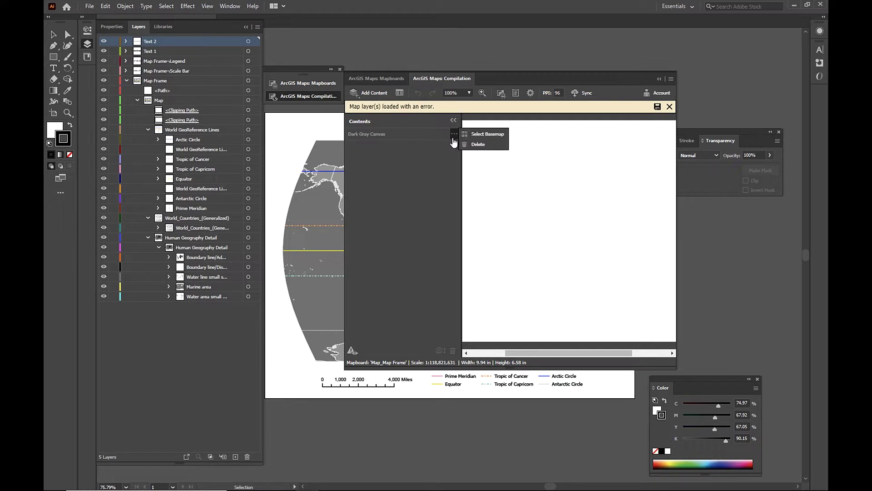
{"action": "left_click", "coordinate": [481, 135]}
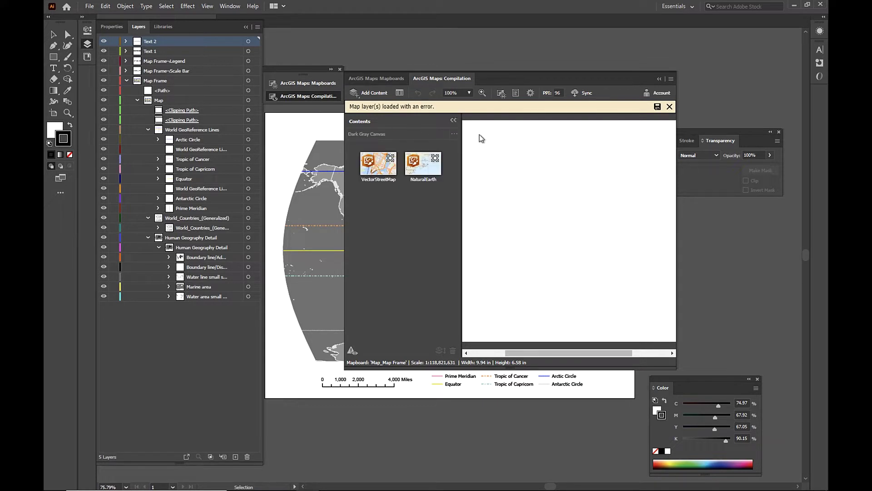
{"action": "left_click", "coordinate": [378, 166]}
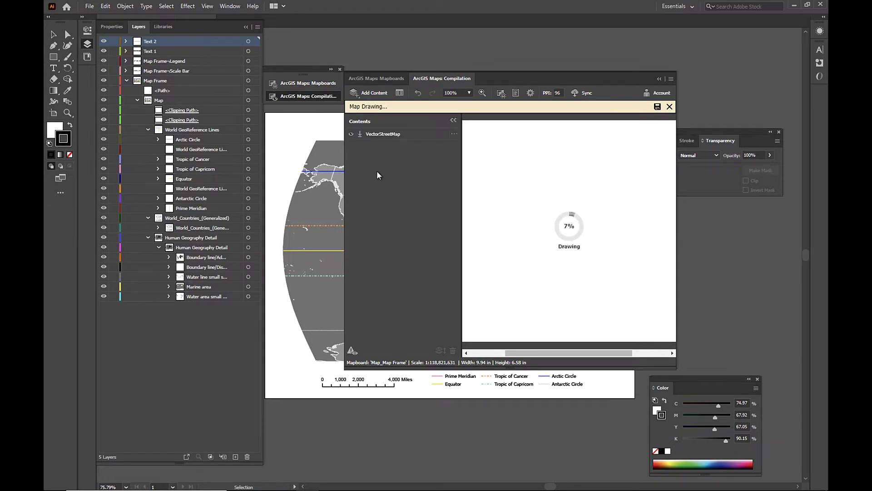
{"action": "left_click", "coordinate": [470, 93]}
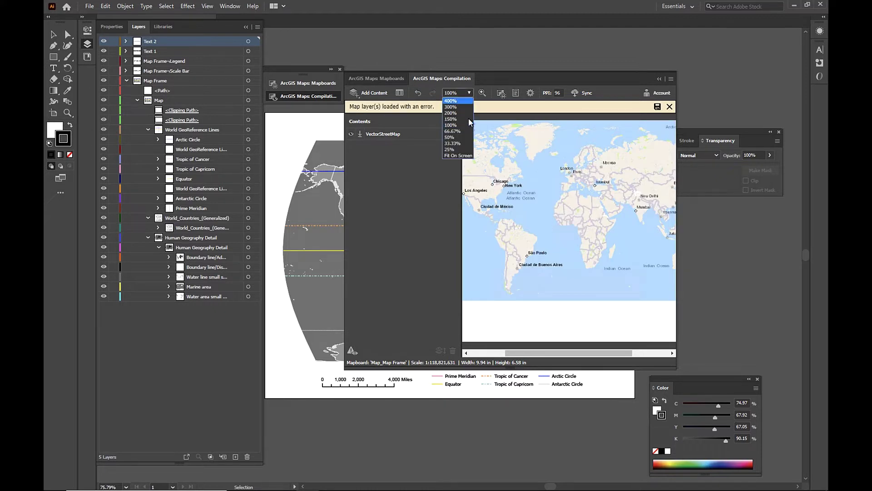
{"action": "left_click", "coordinate": [464, 159]}
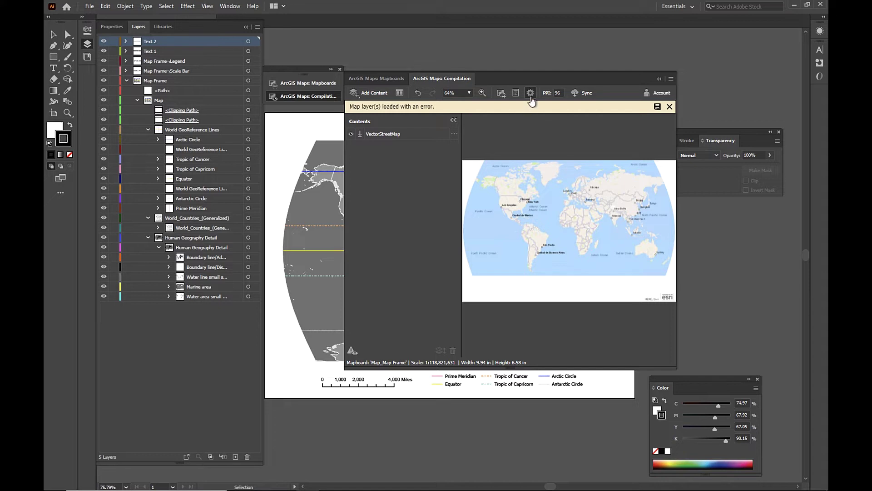
- Check the map's projection settings, cancel without changes, and return to Mapboards
{"action": "left_click", "coordinate": [530, 93]}
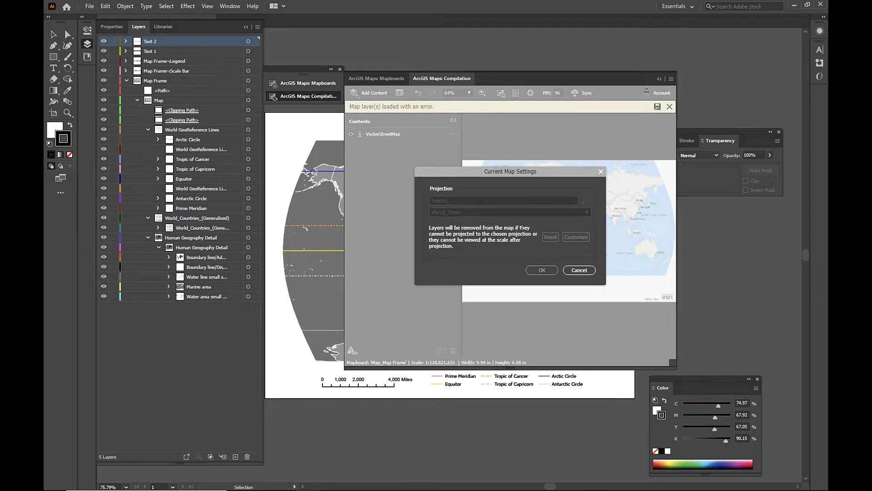
{"action": "left_click", "coordinate": [578, 269]}
{"action": "left_click", "coordinate": [388, 79]}
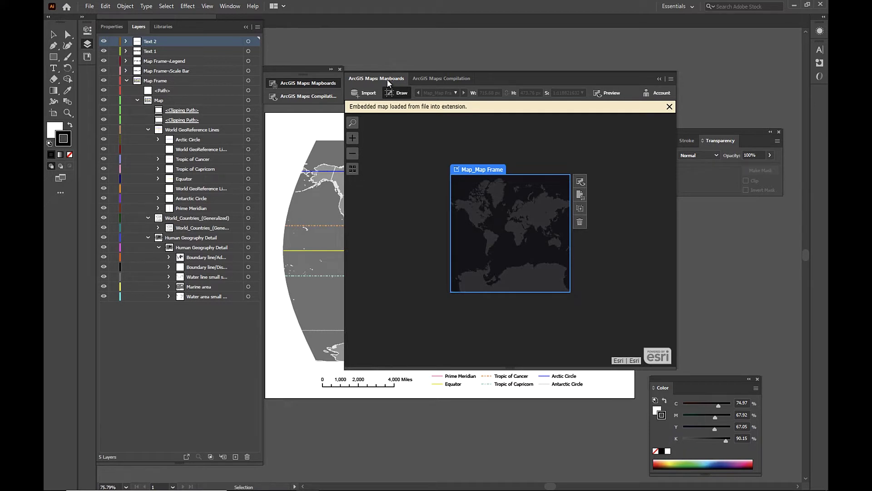
- Switch between the Mapboards and Compilation views, finishing on Compilation with VectorStreetMap listed
{"action": "left_click", "coordinate": [430, 82]}
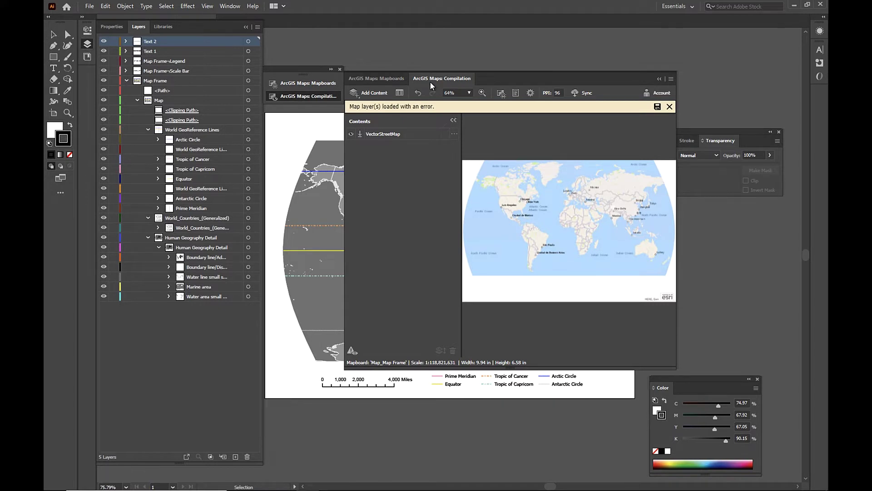
{"action": "left_click", "coordinate": [399, 80]}
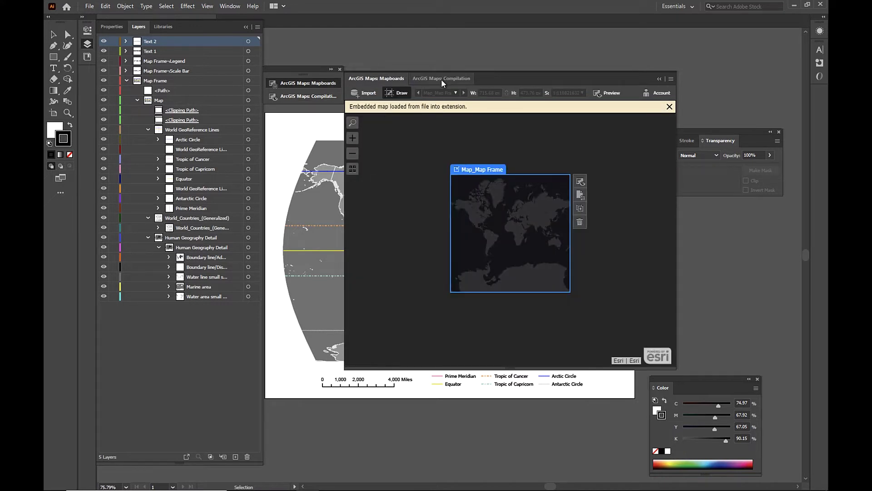
{"action": "left_click", "coordinate": [441, 79]}
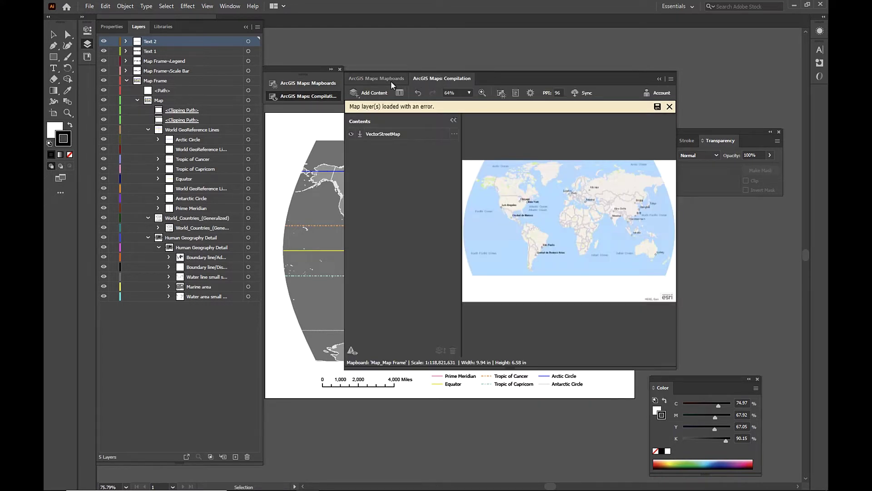
{"action": "left_click", "coordinate": [390, 79]}
{"action": "left_click", "coordinate": [431, 79]}
- Search for and add New York, USA and Ireland, IRL as place points
{"action": "left_click", "coordinate": [389, 94]}
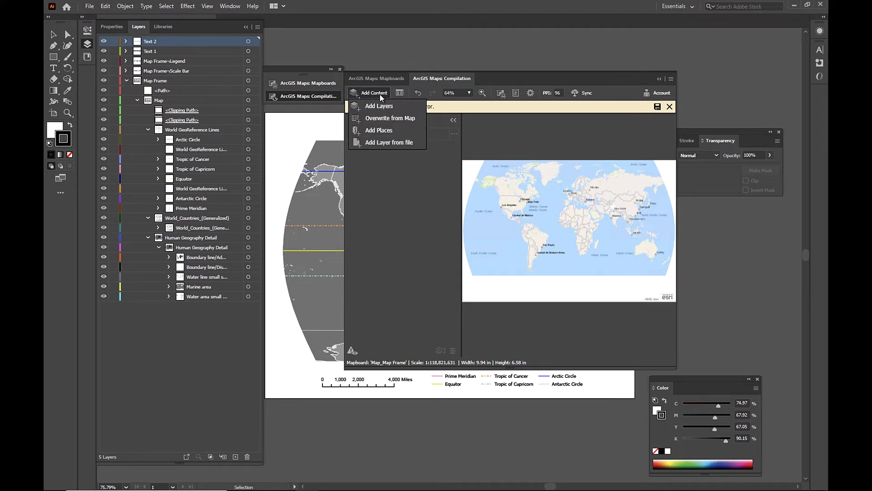
{"action": "left_click", "coordinate": [379, 130]}
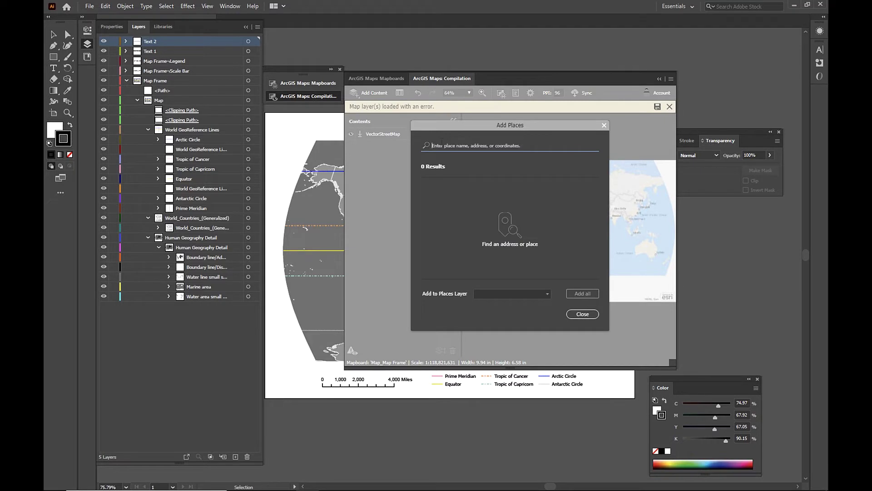
{"action": "type", "text": "new york"}
{"action": "left_click", "coordinate": [438, 171]}
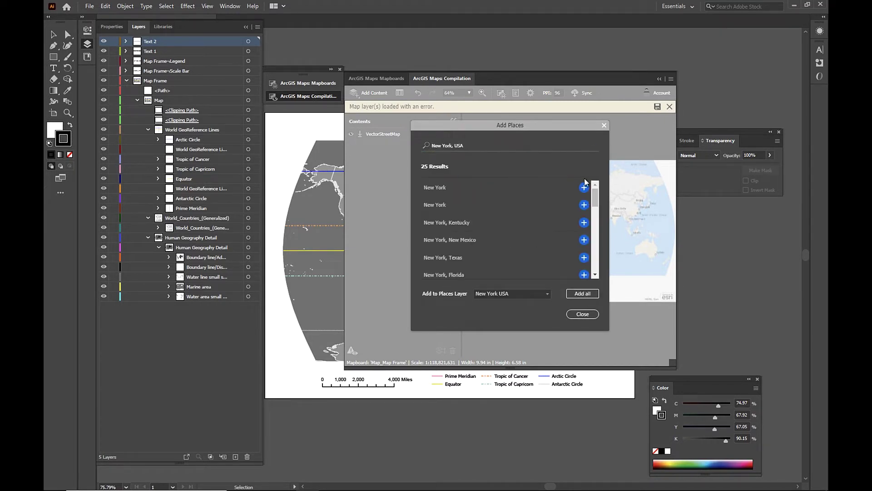
{"action": "left_click", "coordinate": [585, 188]}
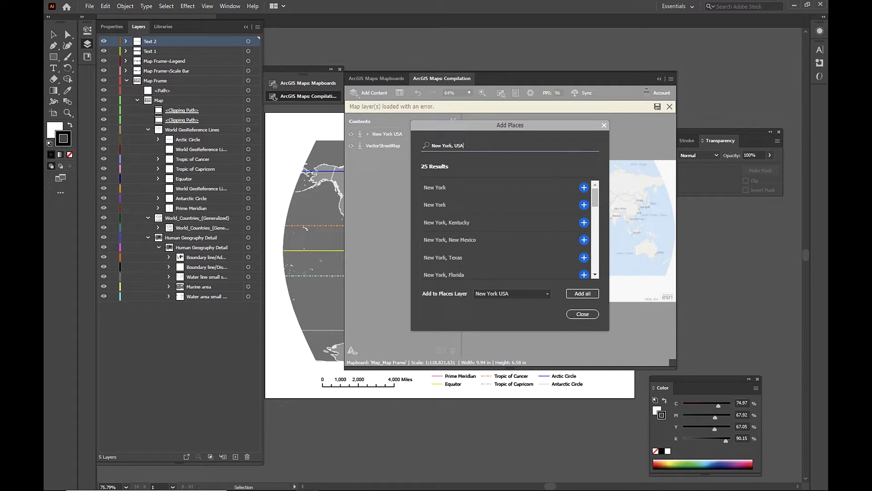
{"action": "type", "text": "ireland"}
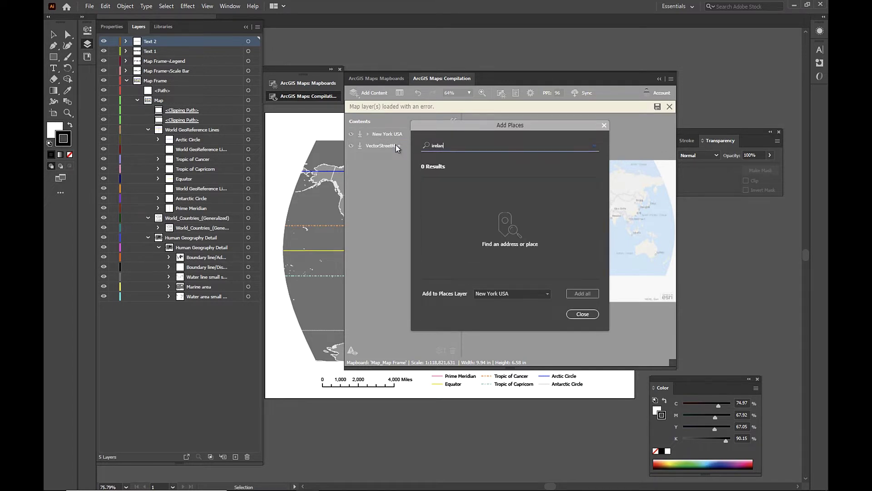
{"action": "left_click", "coordinate": [440, 161]}
{"action": "left_click", "coordinate": [592, 187]}
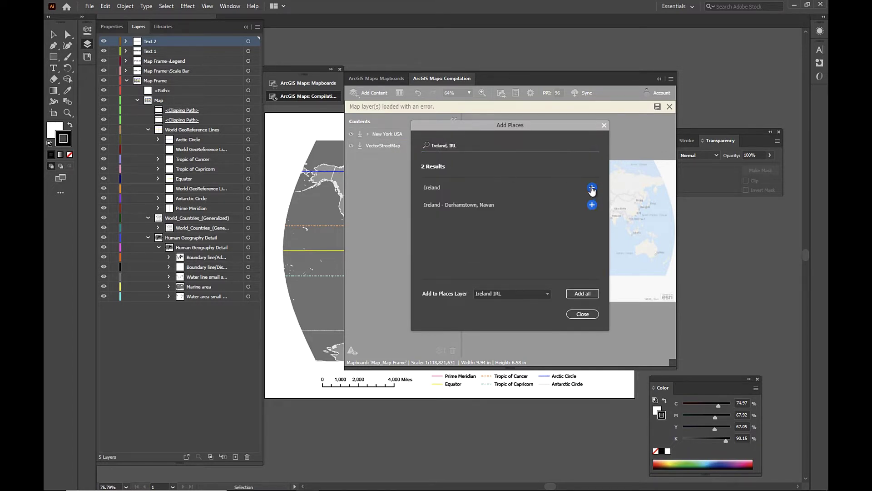
{"action": "left_click", "coordinate": [574, 314]}
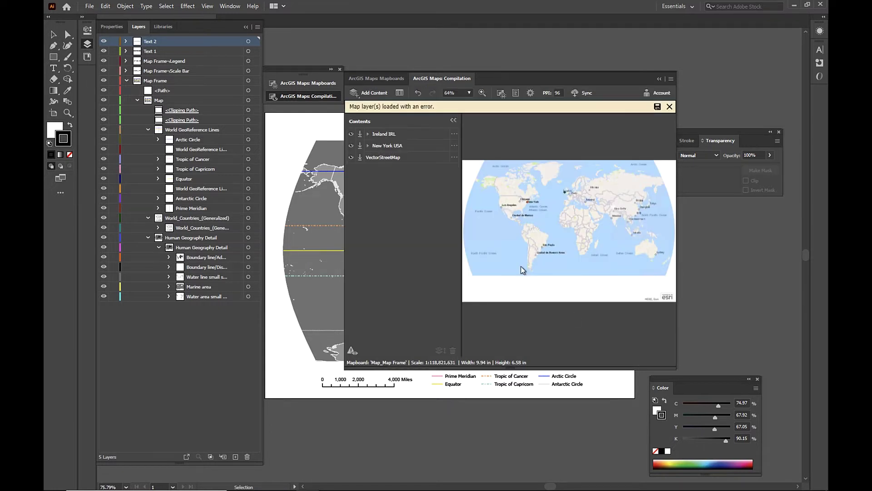
- Restyle Ireland IRL as a single location symbol sized 15 px
{"action": "left_click", "coordinate": [453, 134]}
{"action": "left_click", "coordinate": [473, 131]}
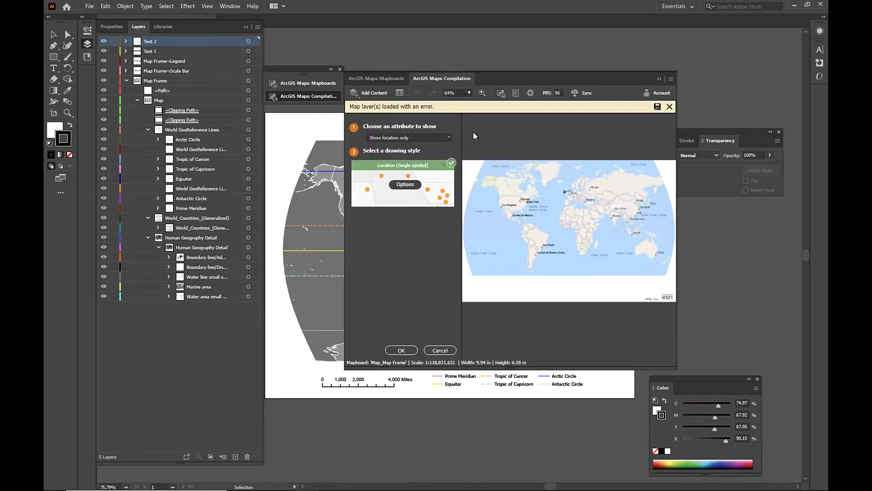
{"action": "left_click", "coordinate": [412, 184]}
{"action": "left_click", "coordinate": [407, 155]}
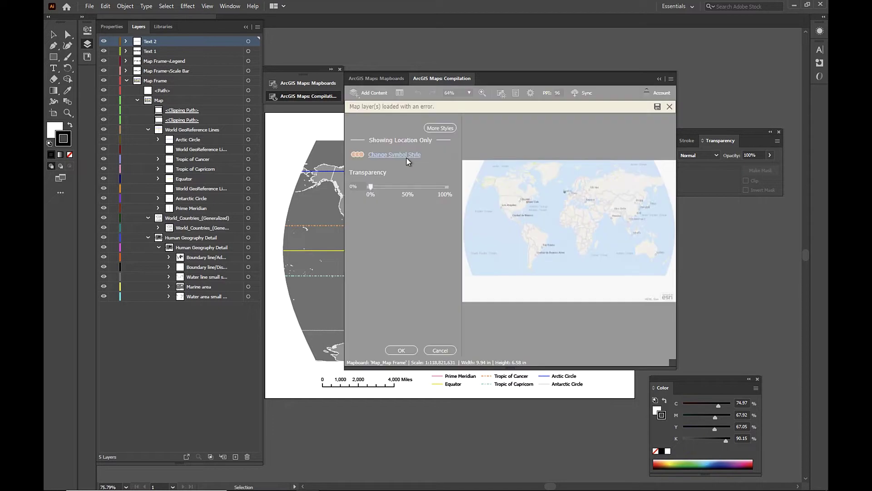
{"action": "double_click", "coordinate": [547, 169]}
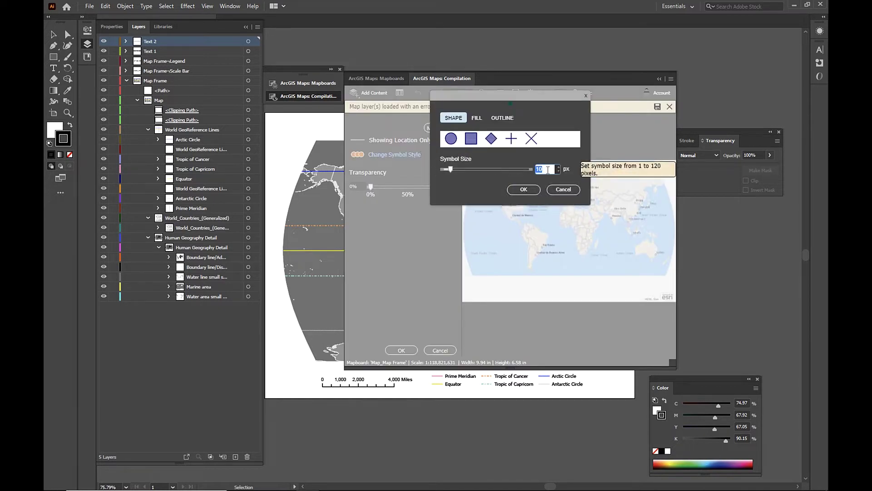
{"action": "type", "text": "15"}
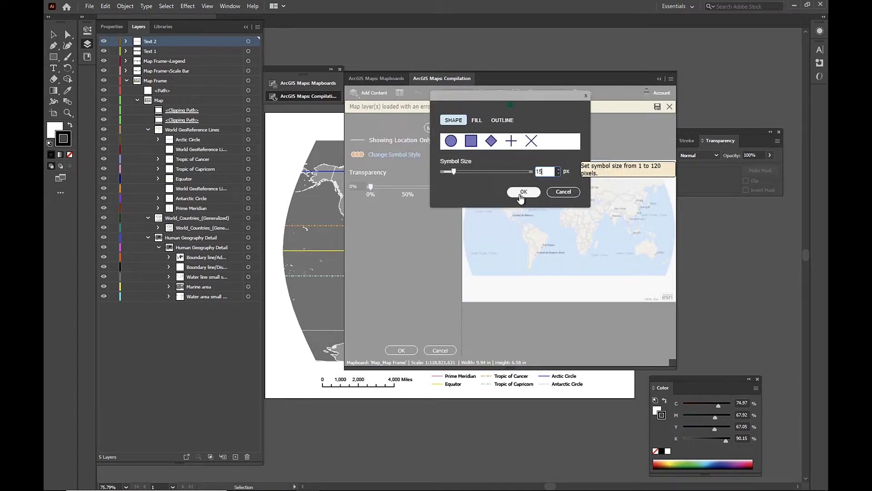
{"action": "left_click", "coordinate": [524, 191]}
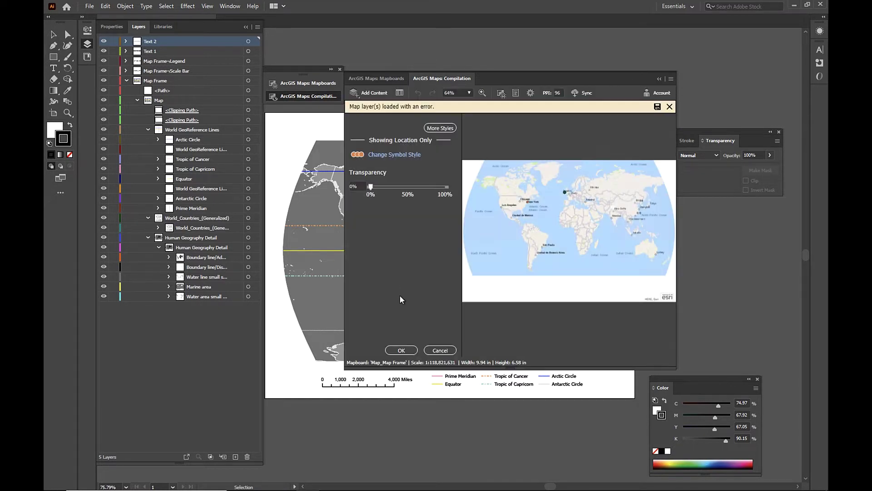
{"action": "left_click", "coordinate": [402, 350]}
- Restyle New York USA as a single location symbol enlarged to 10 px
{"action": "left_click", "coordinate": [454, 146]}
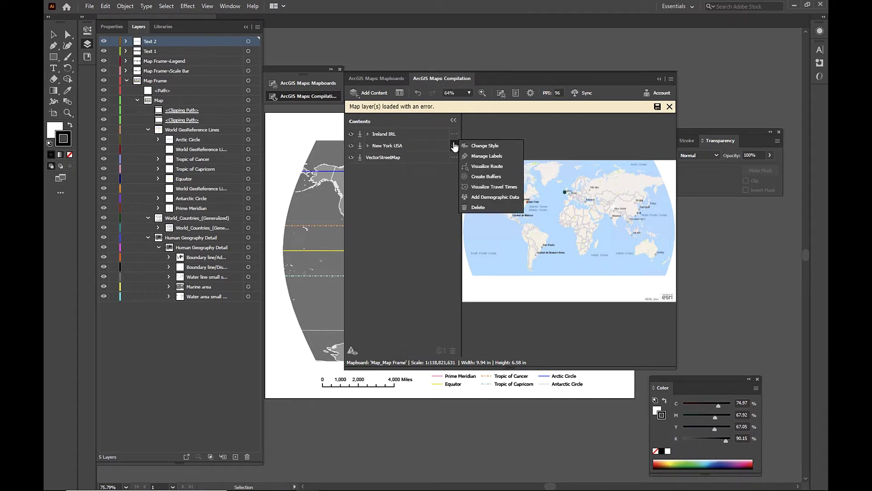
{"action": "left_click", "coordinate": [479, 146]}
{"action": "left_click", "coordinate": [404, 184]}
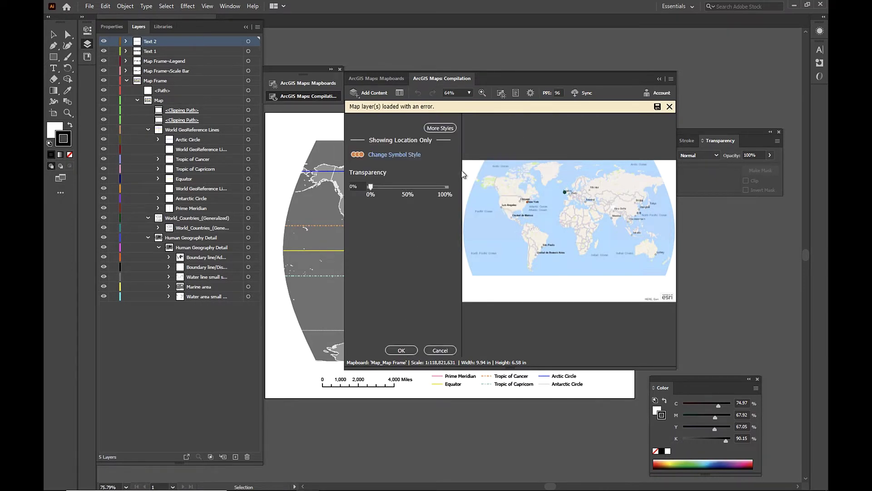
{"action": "left_click", "coordinate": [402, 155]}
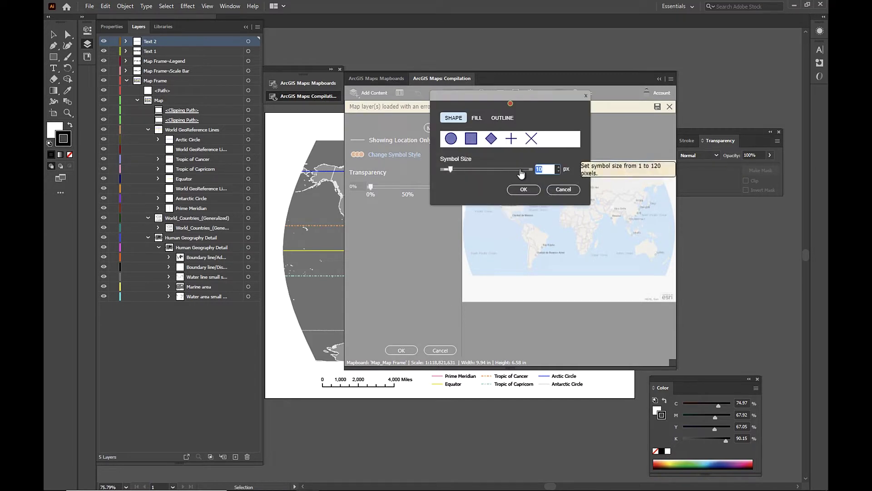
{"action": "left_click", "coordinate": [519, 169]}
{"action": "left_click", "coordinate": [524, 189]}
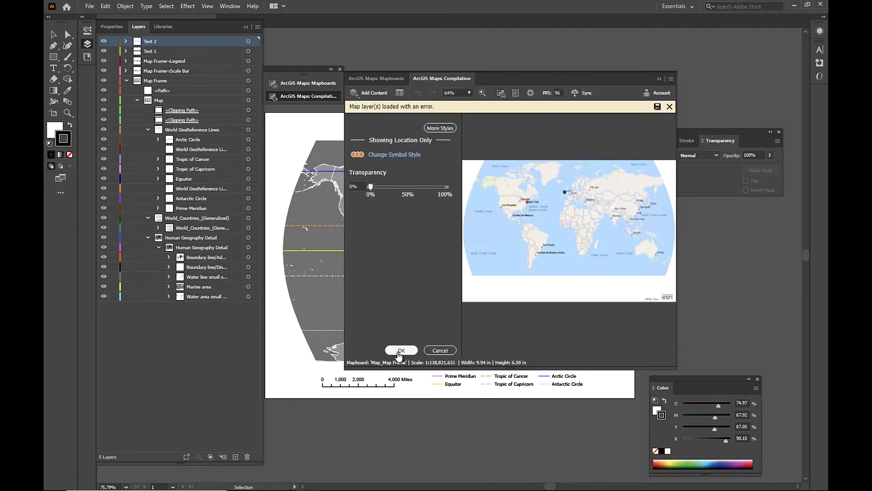
{"action": "left_click", "coordinate": [400, 351]}
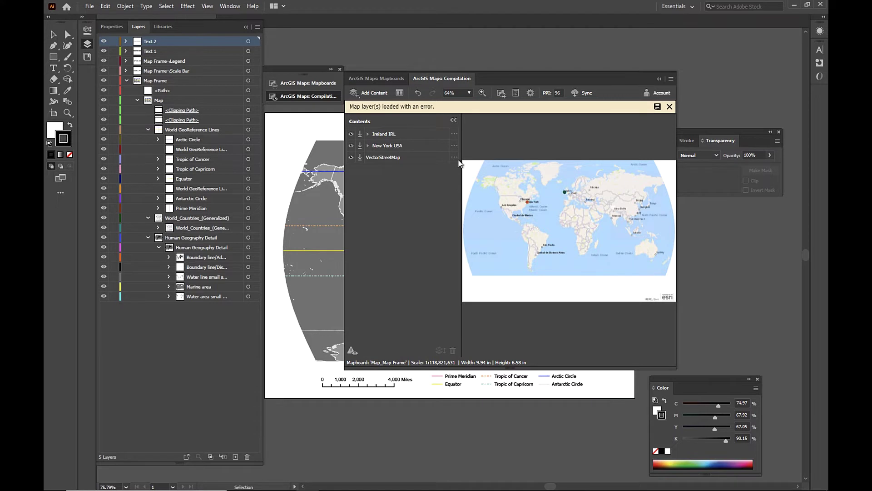
{"action": "left_click", "coordinate": [454, 156]}
- Visualize a straight-line route from Ireland IRL to New York USA
{"action": "left_click", "coordinate": [454, 133]}
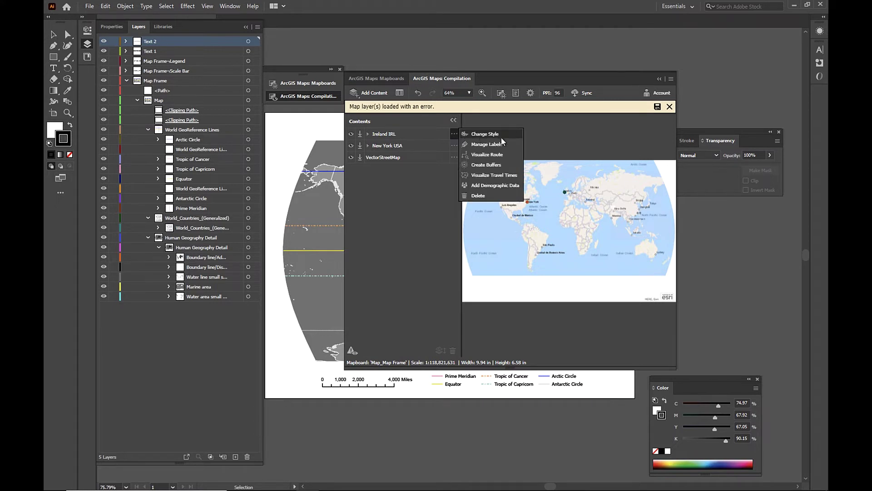
{"action": "left_click", "coordinate": [509, 157]}
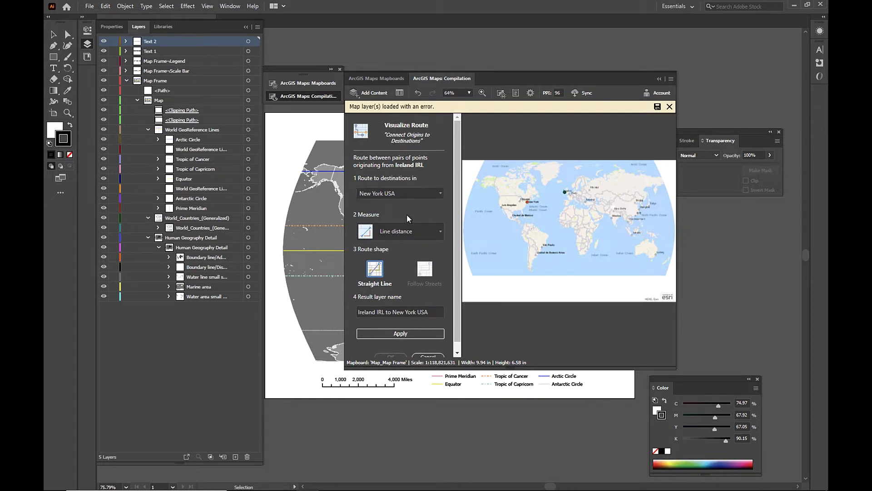
{"action": "left_click", "coordinate": [402, 333]}
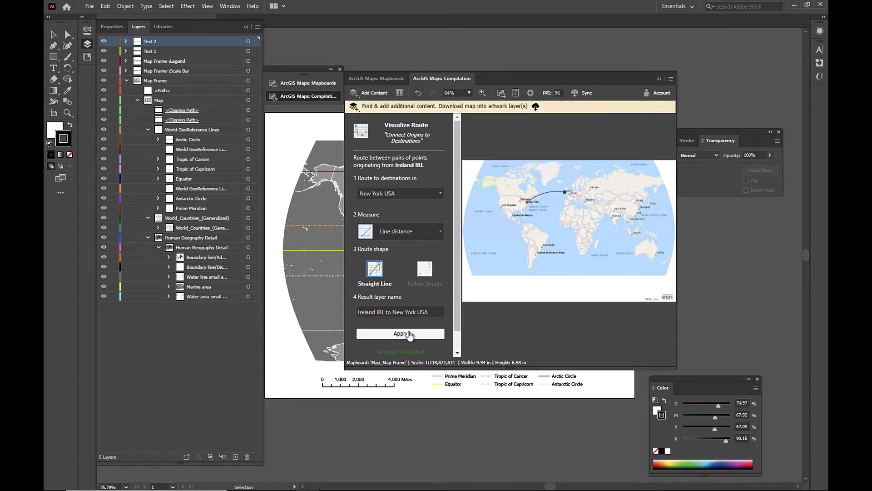
{"action": "scroll", "coordinate": [456, 301], "scroll_direction": "down", "scroll_amount": 1}
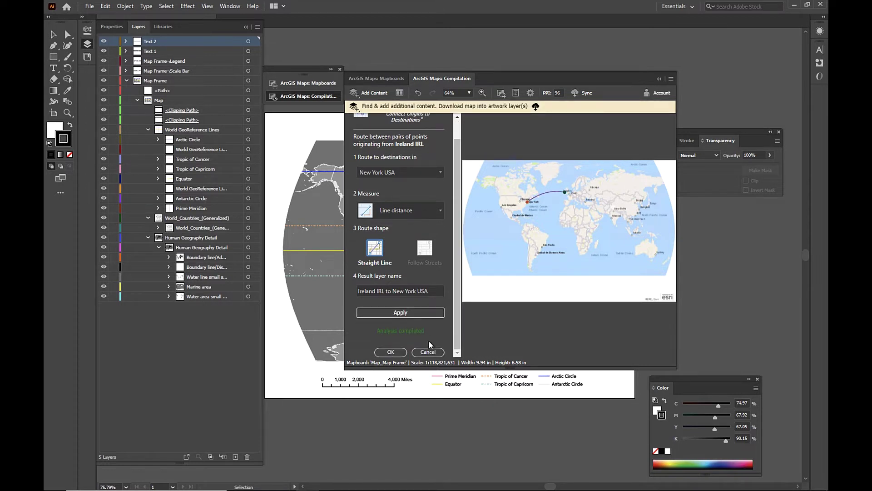
{"action": "left_click", "coordinate": [392, 352]}
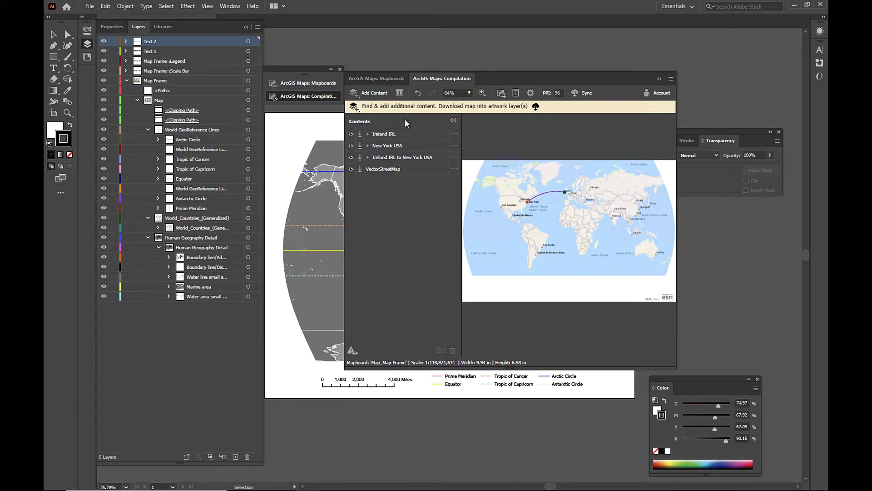
- Add World Time Zones from My Favorites and move the Ireland–New York route layer above it
{"action": "left_click", "coordinate": [368, 92]}
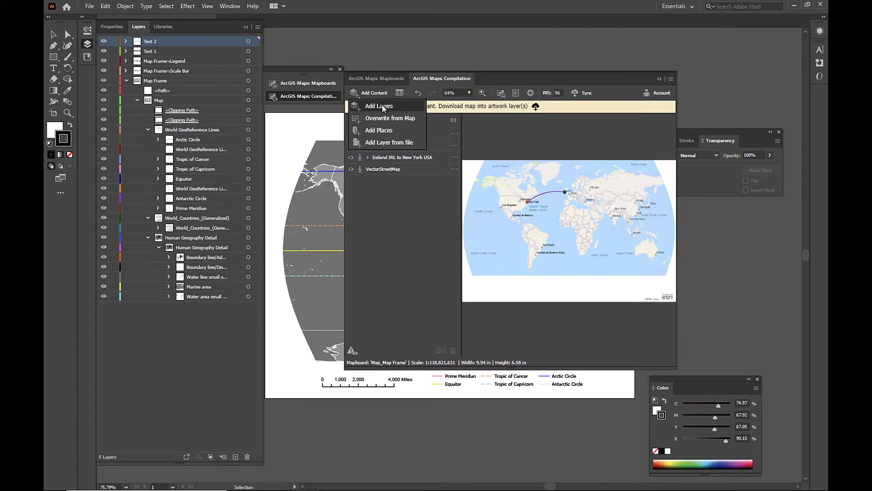
{"action": "left_click", "coordinate": [382, 105]}
{"action": "left_click", "coordinate": [412, 188]}
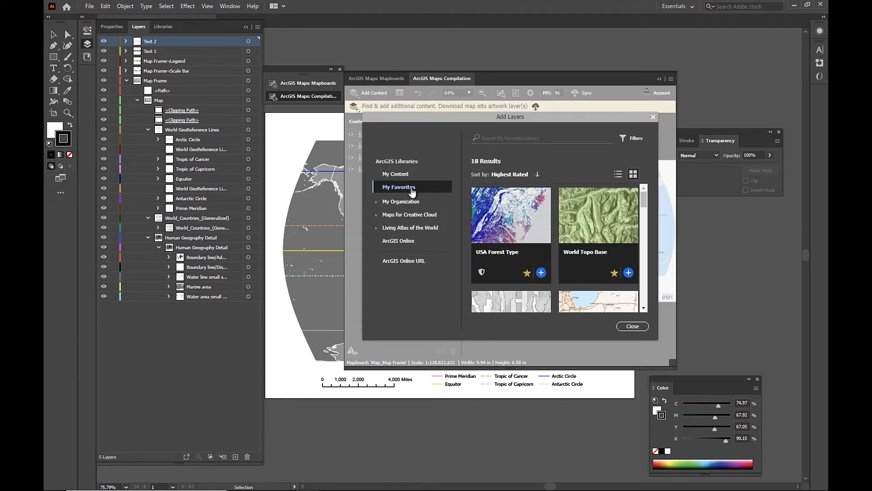
{"action": "scroll", "coordinate": [644, 308], "scroll_direction": "down", "scroll_amount": 3}
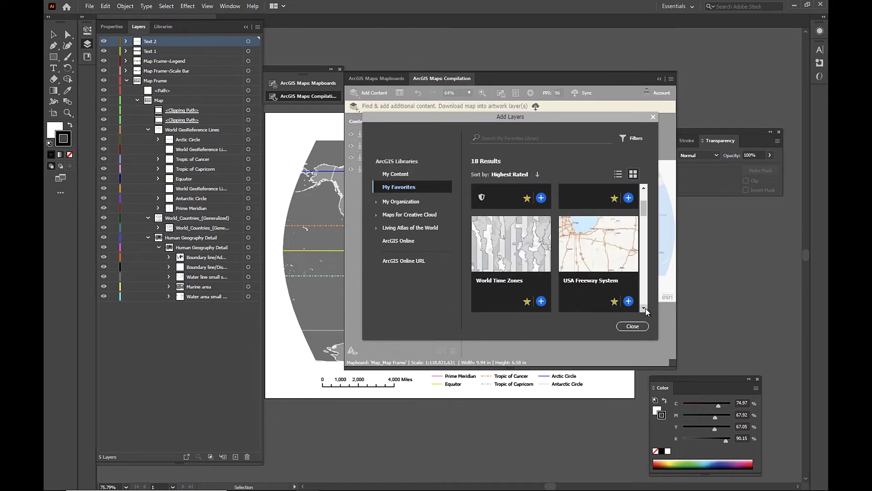
{"action": "left_click", "coordinate": [541, 301]}
{"action": "scroll", "coordinate": [581, 309], "scroll_direction": "down", "scroll_amount": 1}
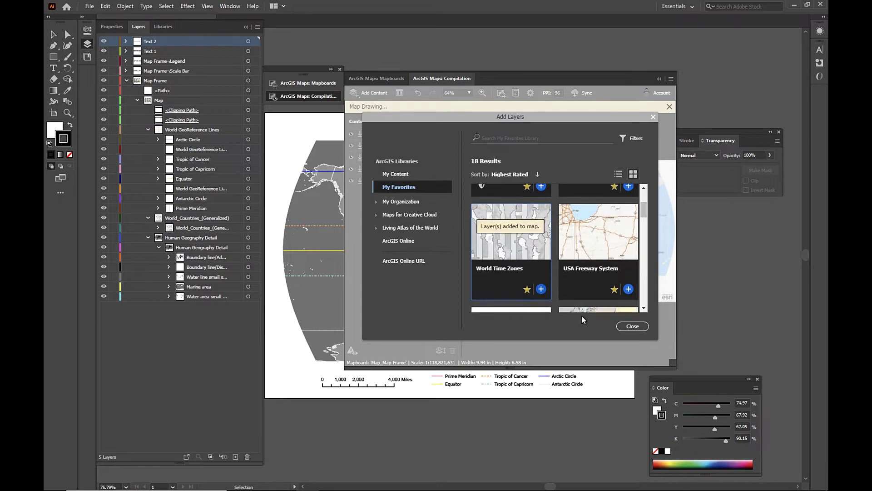
{"action": "left_click", "coordinate": [628, 329]}
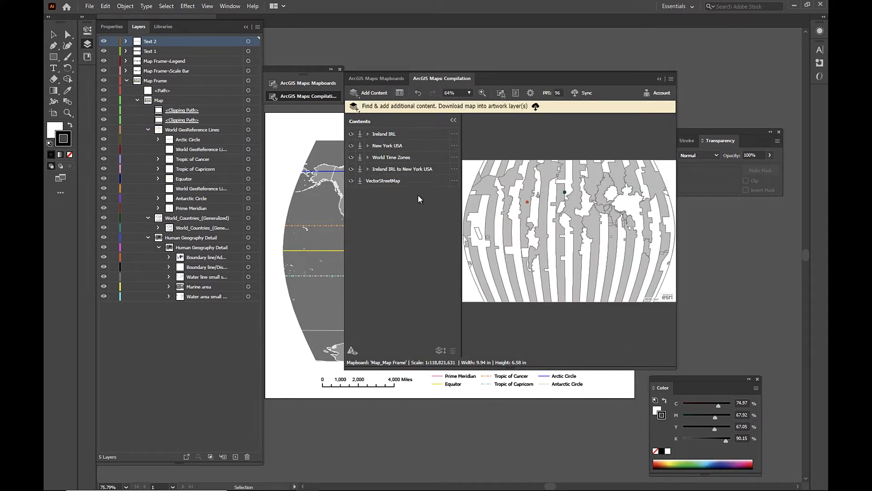
{"action": "mouse_move", "coordinate": [419, 172]}
{"action": "left_mouse_down"}
{"action": "mouse_move", "coordinate": [402, 170]}
{"action": "mouse_move", "coordinate": [405, 153]}
{"action": "left_mouse_up"}
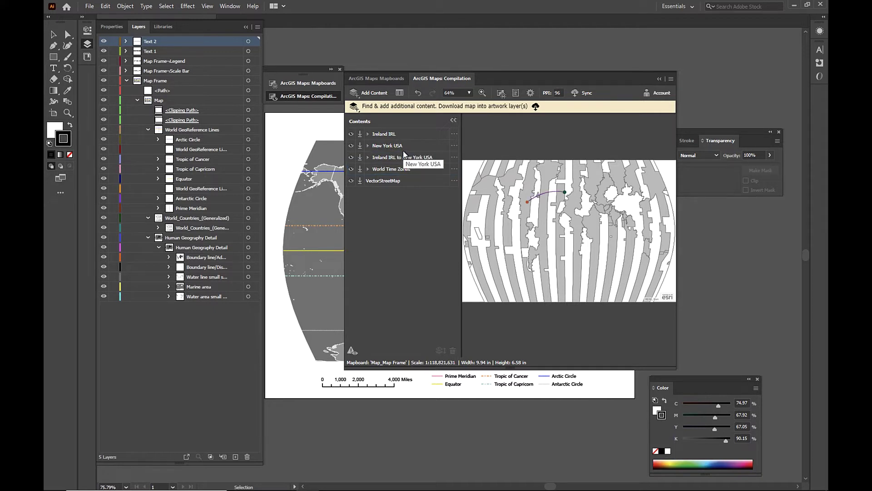
- Recolour the World Time Zones' unique ZONE symbols with a new colour ramp at 63% transparency
{"action": "left_click", "coordinate": [454, 169]}
{"action": "left_click", "coordinate": [485, 169]}
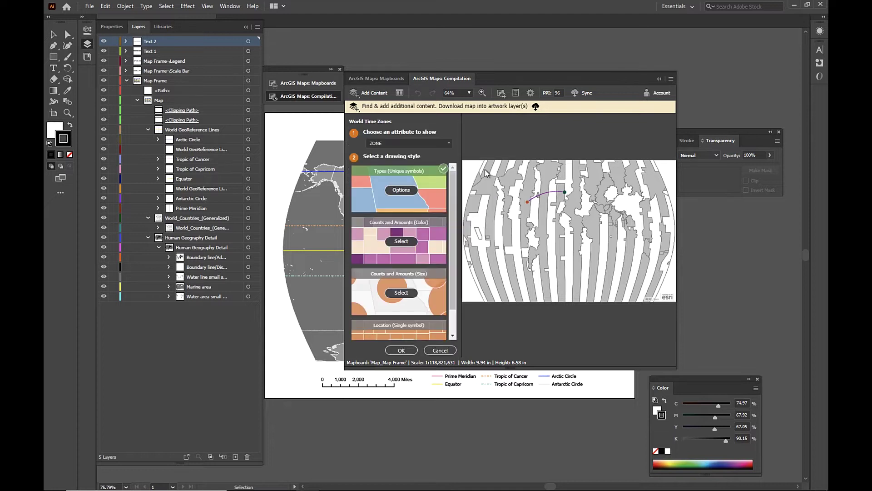
{"action": "left_click", "coordinate": [399, 193]}
{"action": "left_click", "coordinate": [416, 157]}
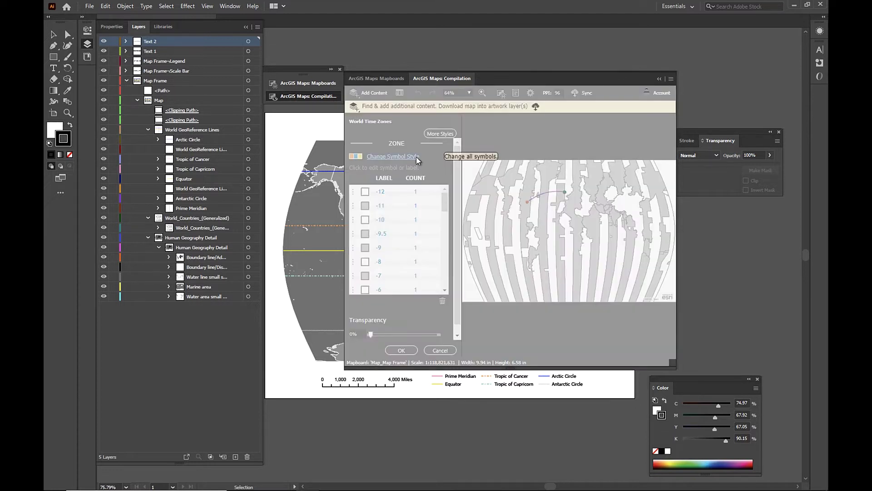
{"action": "left_click", "coordinate": [531, 221]}
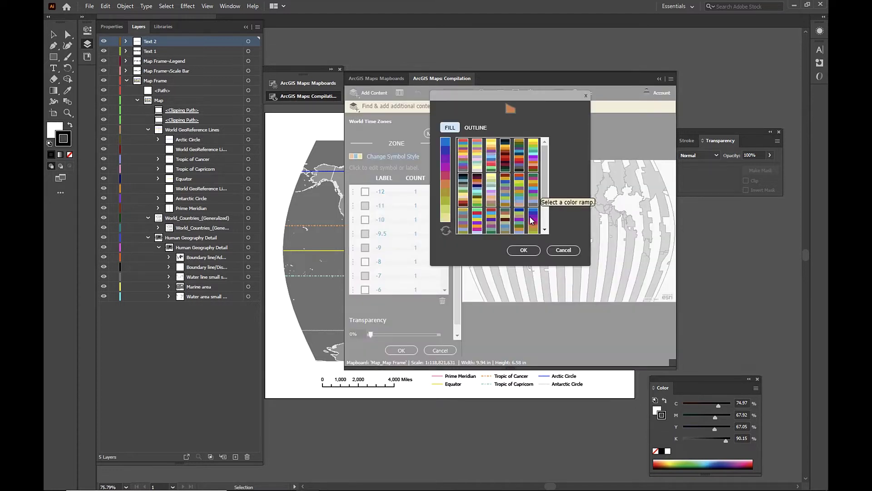
{"action": "left_click", "coordinate": [523, 250]}
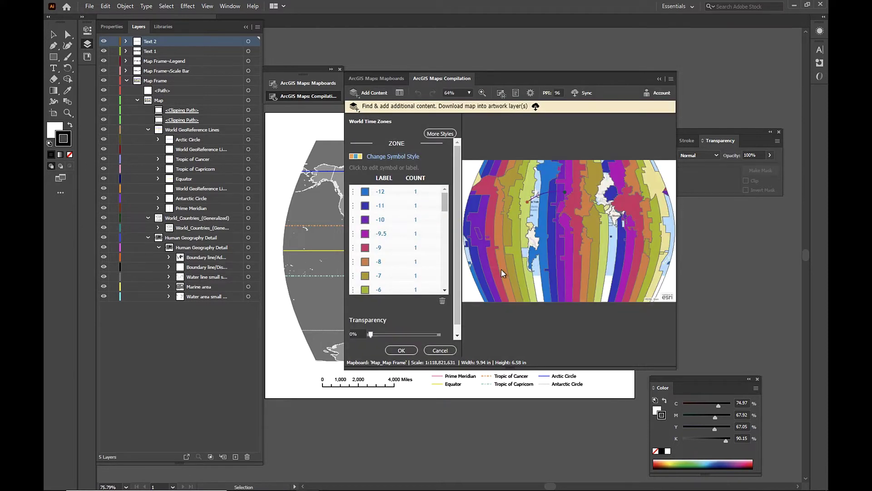
{"action": "left_click", "coordinate": [413, 335]}
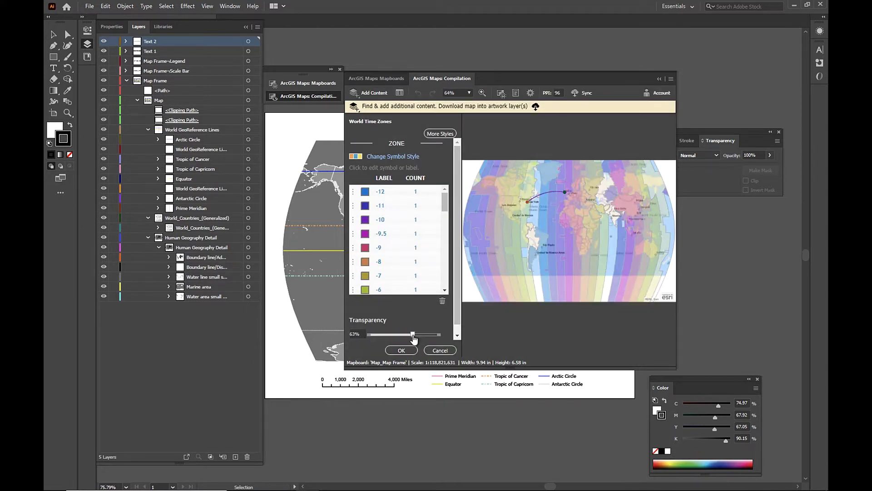
{"action": "left_click", "coordinate": [401, 350]}
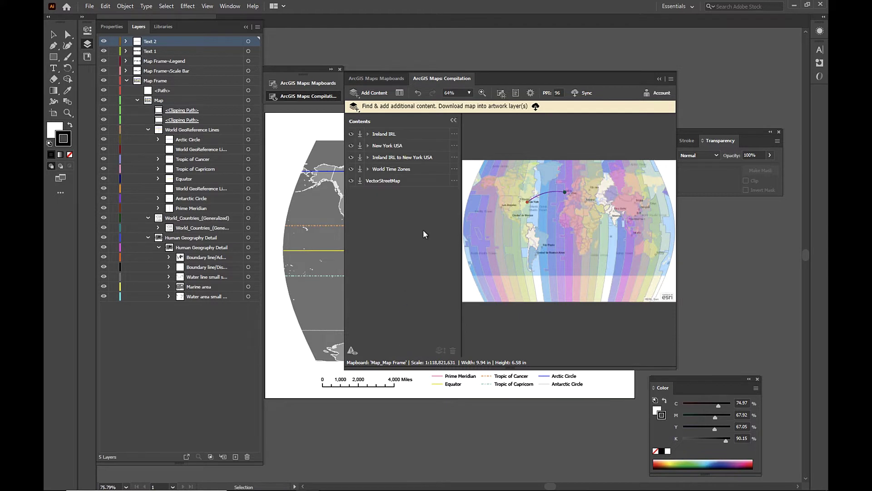
- Label the World Time Zones layer with its ZONE field in white text
{"action": "left_click", "coordinate": [454, 168]}
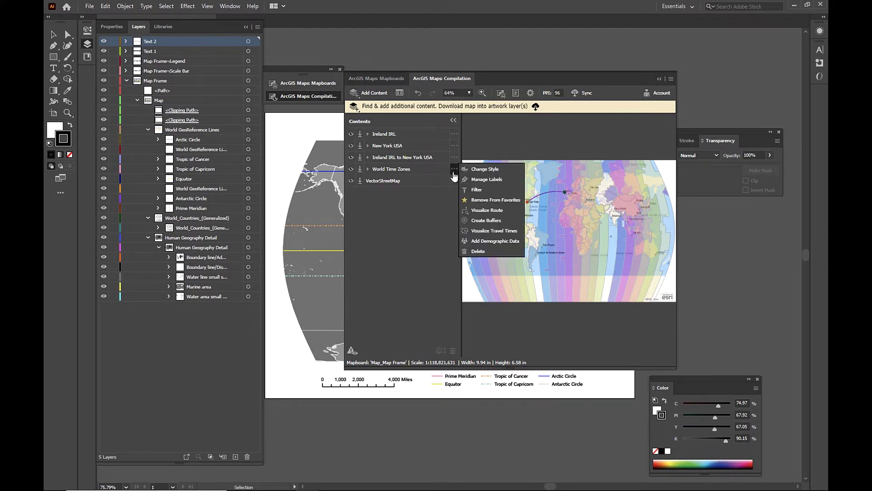
{"action": "left_click", "coordinate": [493, 179]}
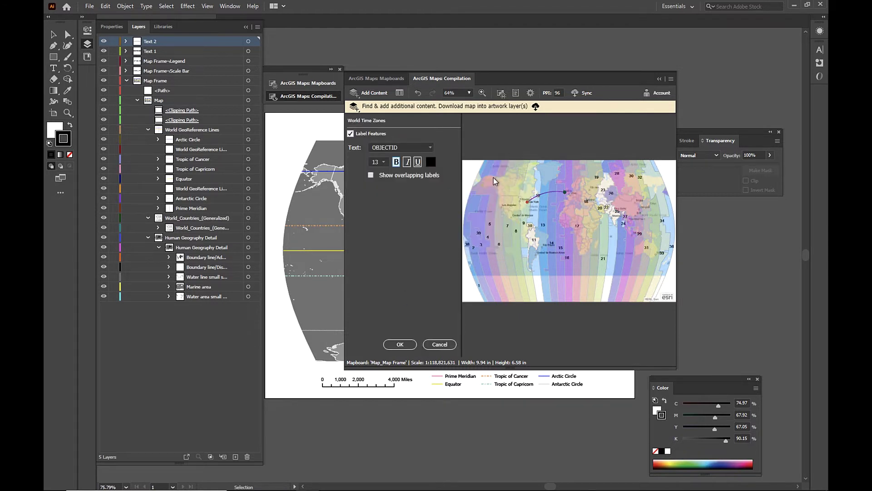
{"action": "left_click", "coordinate": [430, 149]}
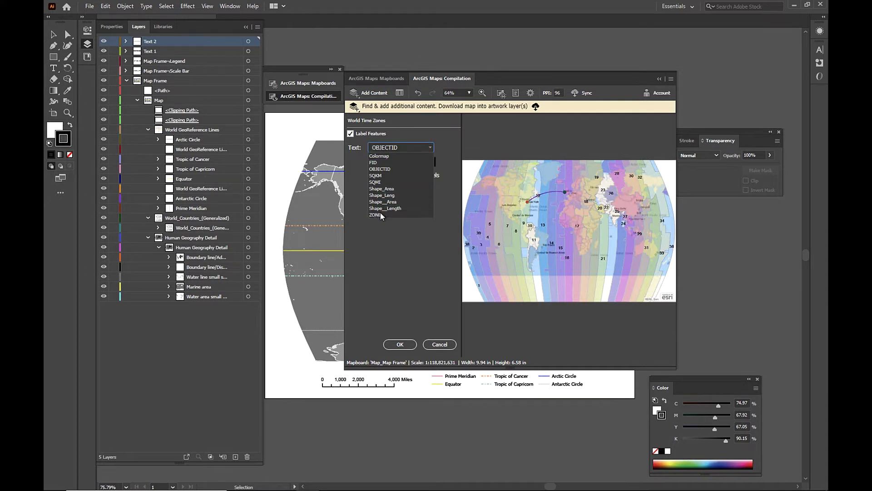
{"action": "left_click", "coordinate": [380, 216]}
{"action": "left_click", "coordinate": [432, 162]}
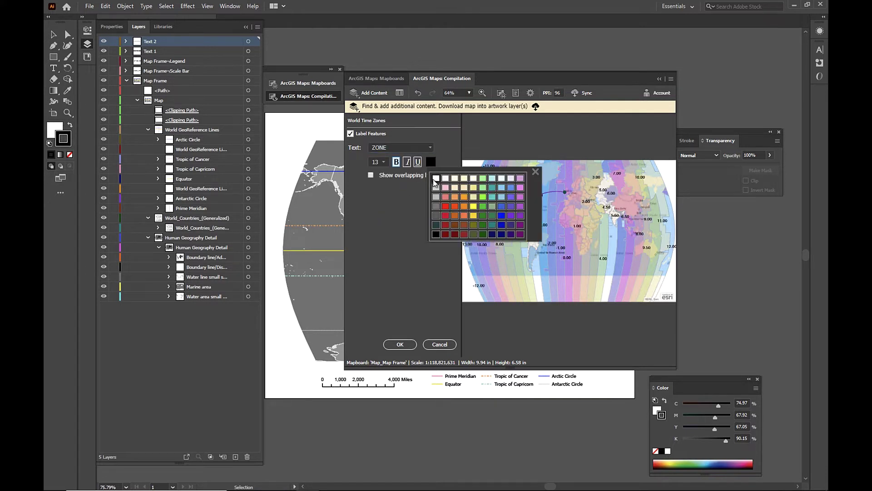
{"action": "left_click", "coordinate": [433, 180]}
{"action": "left_click", "coordinate": [400, 343]}
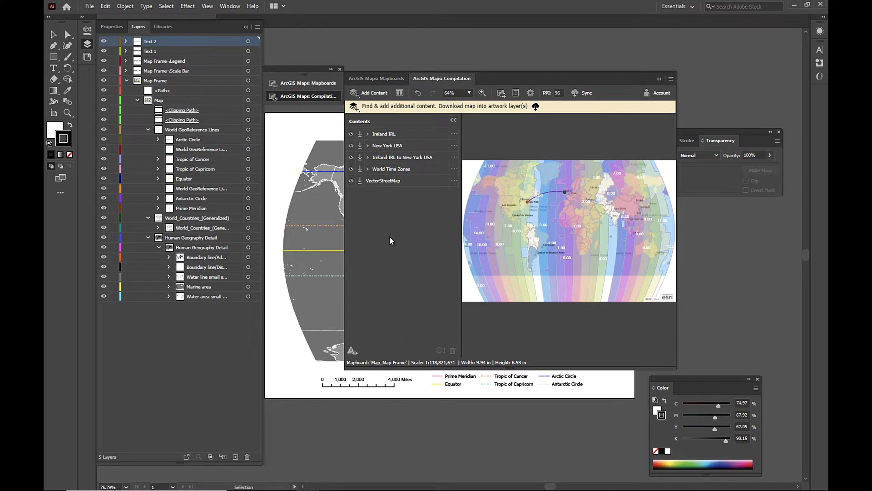
- Hide the VectorStreetMap basemap and sync the time zone map into embedded Illustrator artwork
{"action": "left_click", "coordinate": [361, 182]}
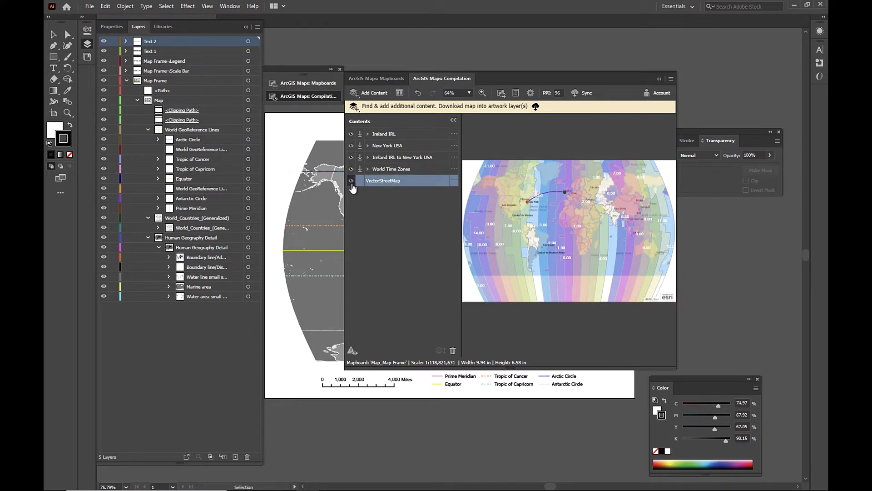
{"action": "left_click", "coordinate": [351, 180]}
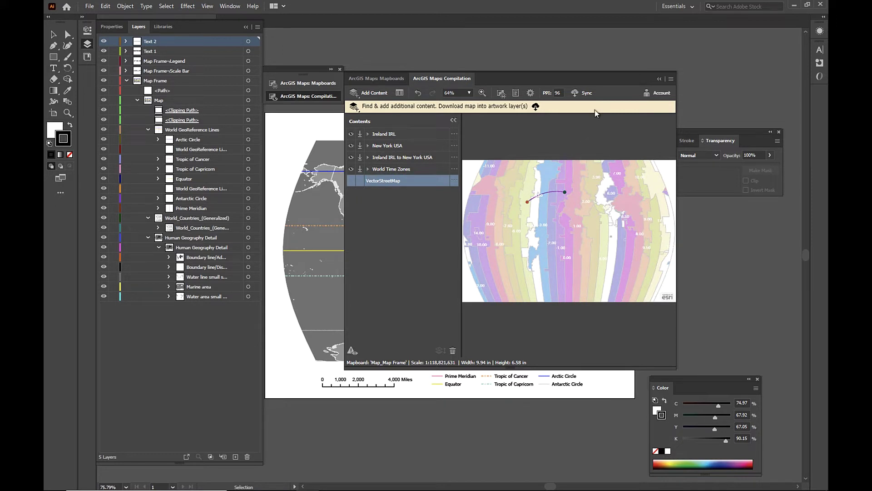
{"action": "left_click", "coordinate": [586, 96]}
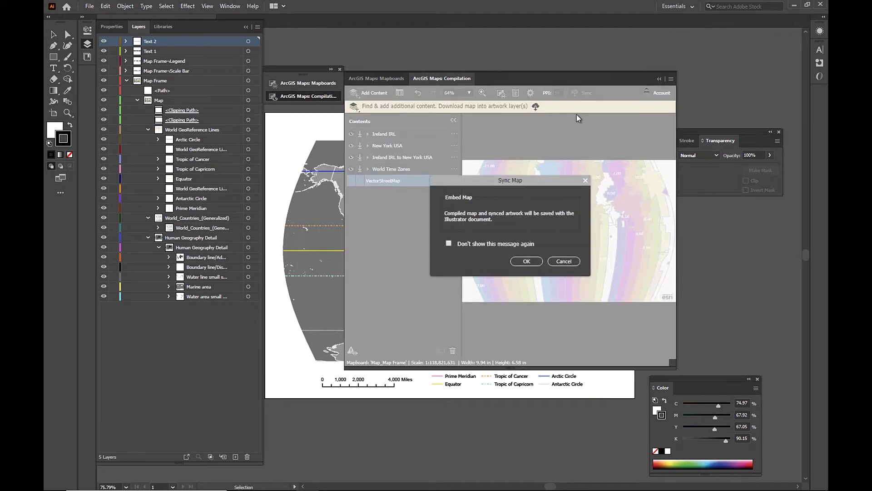
{"action": "left_click", "coordinate": [529, 263]}
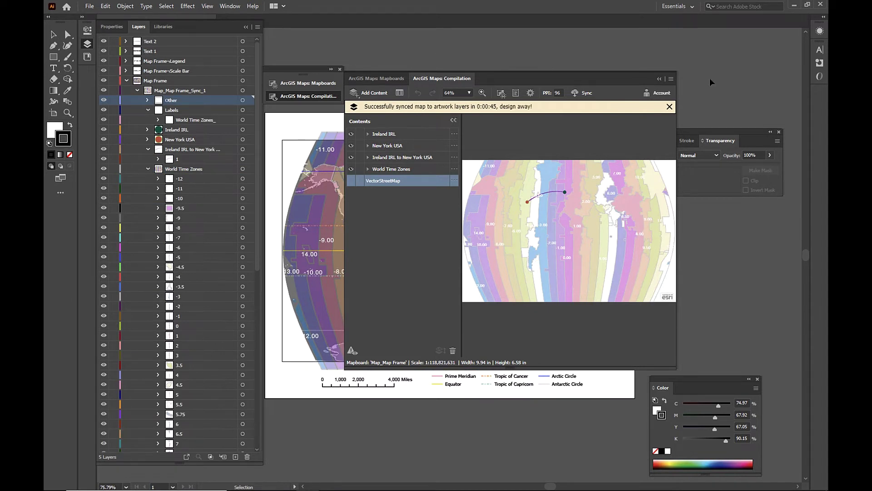
- Collapse the ArcGIS Maps panel, the World Time Zones and Ireland-to-New York layers, then return to ArcGIS Pro
{"action": "left_click", "coordinate": [659, 79]}
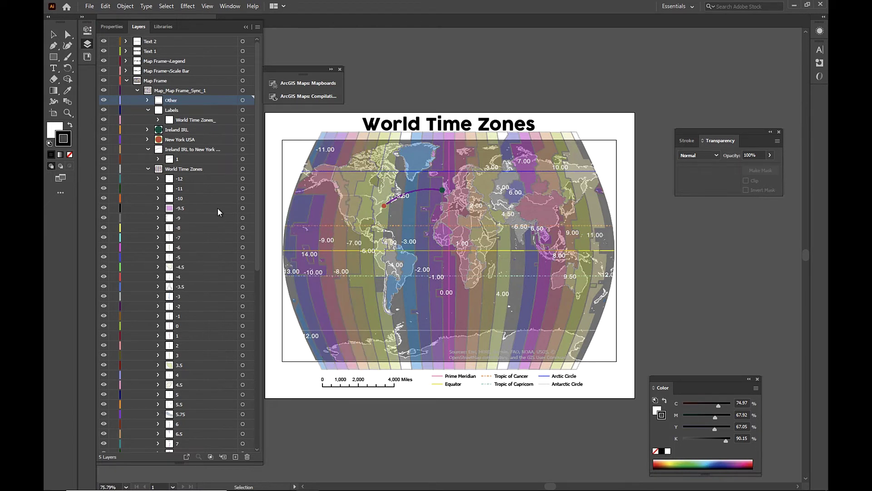
{"action": "left_click", "coordinate": [148, 169]}
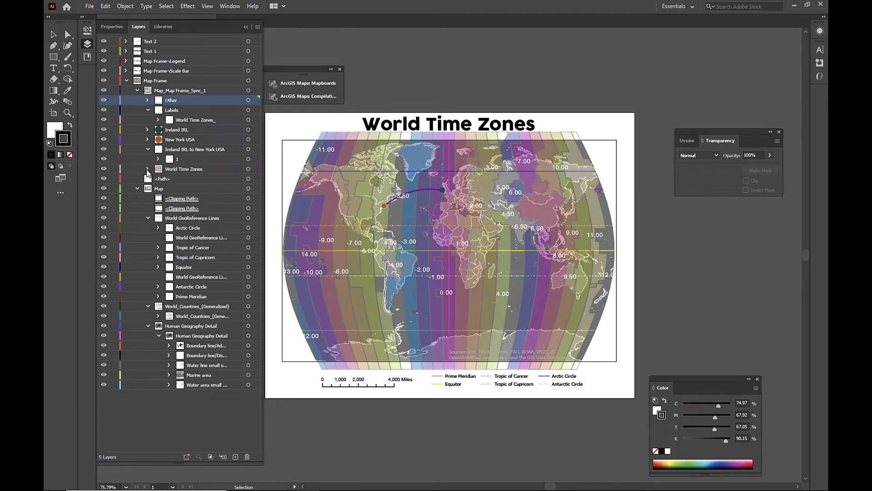
{"action": "left_click", "coordinate": [148, 149]}
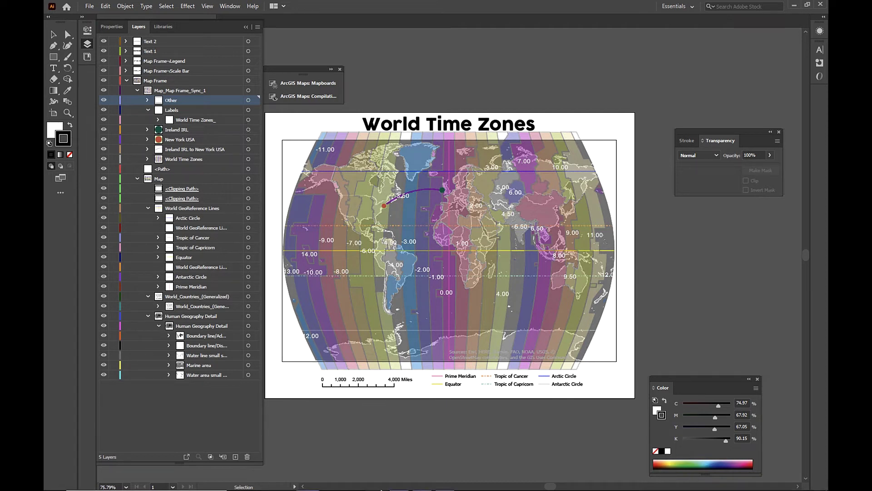
{"action": "left_click", "coordinate": [390, 476]}
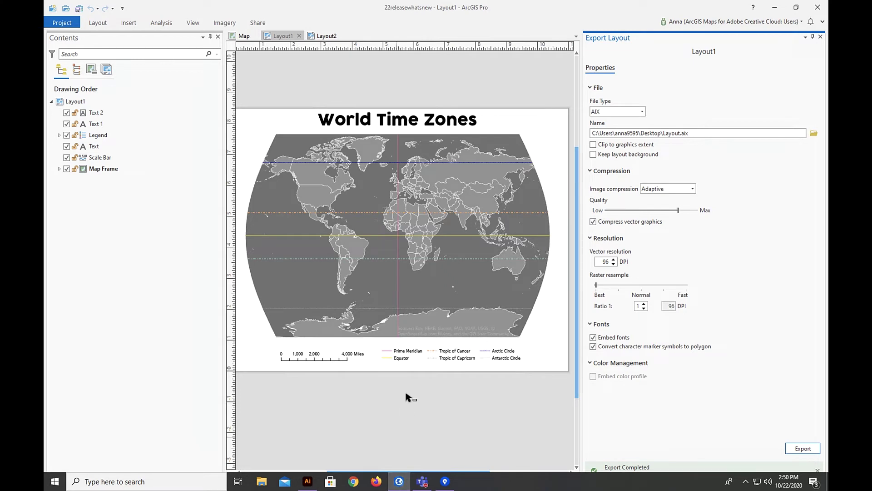
- Export Layout2, the Europe map with its world inset, as an AIX file
{"action": "left_click", "coordinate": [326, 36]}
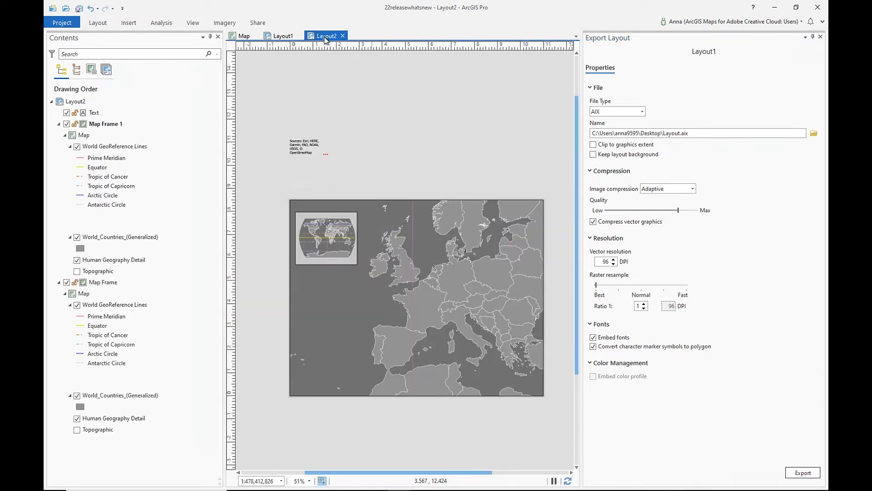
{"action": "scroll", "coordinate": [445, 324], "scroll_direction": "up", "scroll_amount": 1}
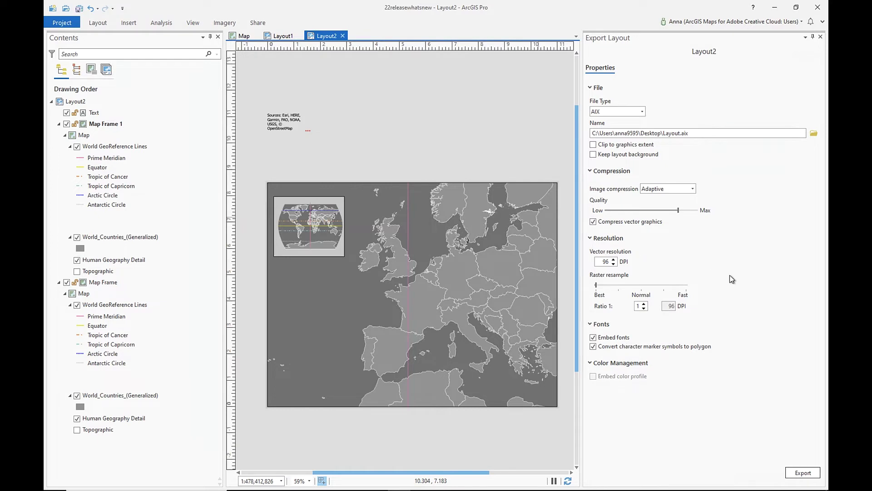
{"action": "left_click", "coordinate": [801, 474]}
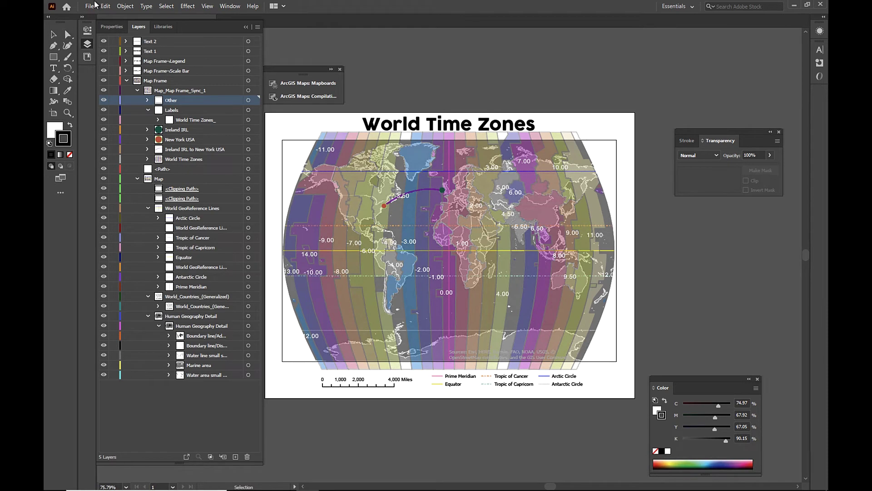
- Open the exported Layout.ai document from the recent files list
{"action": "left_click", "coordinate": [89, 6]}
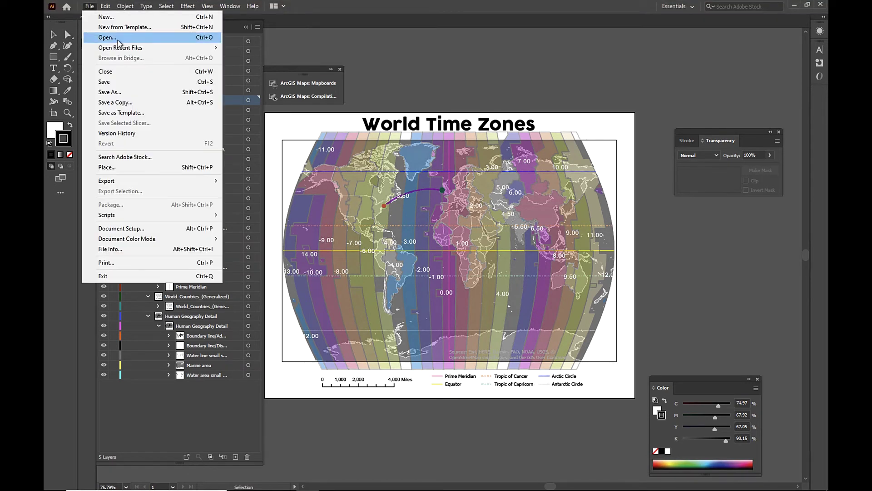
{"action": "mouse_move", "coordinate": [132, 47]}
{"action": "left_click", "coordinate": [234, 58]}
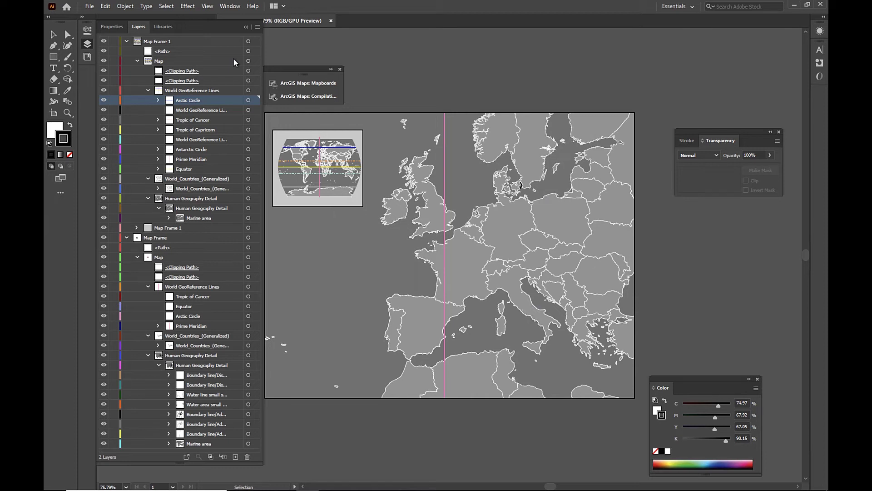
- Load the ArcGIS Mapboards and compare the extents of Map_Map Frame and Map_Map Frame 1
{"action": "left_click", "coordinate": [318, 84]}
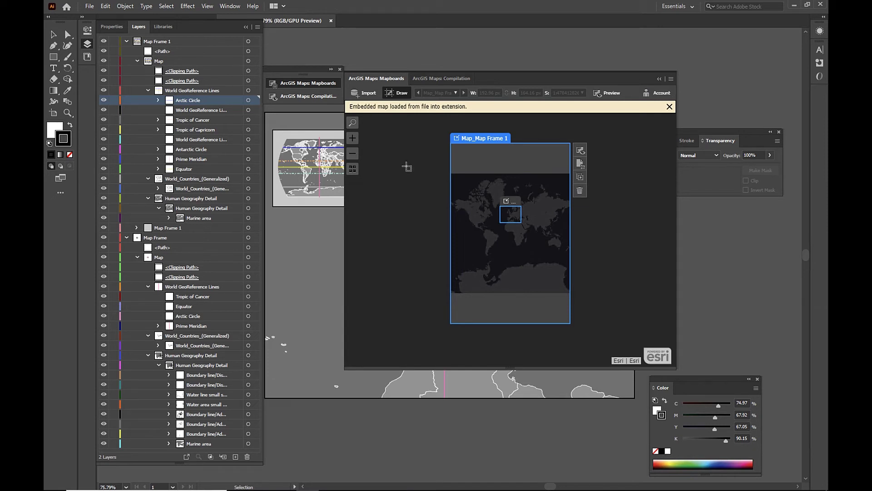
{"action": "left_click", "coordinate": [507, 202]}
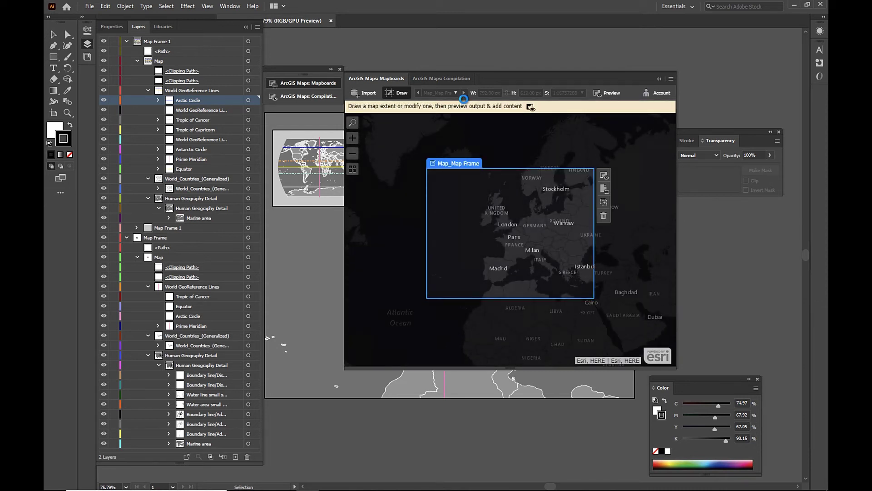
{"action": "left_click", "coordinate": [456, 92]}
{"action": "left_click", "coordinate": [457, 101]}
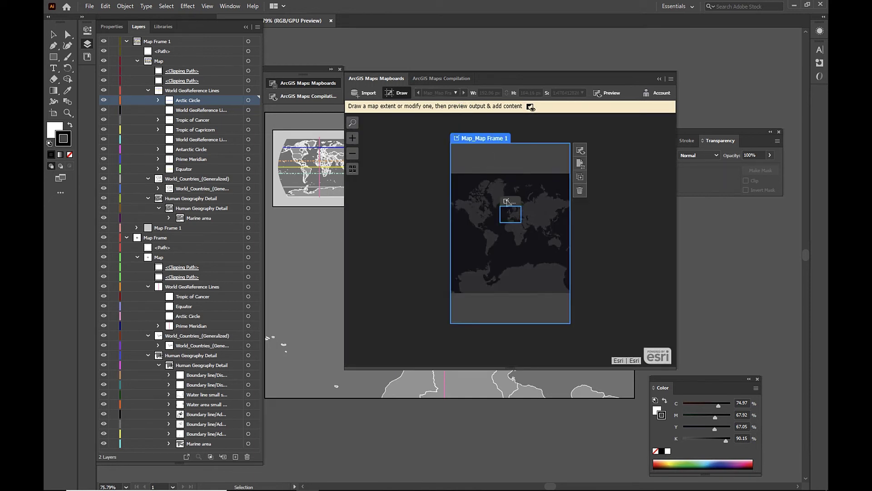
{"action": "left_click", "coordinate": [506, 201]}
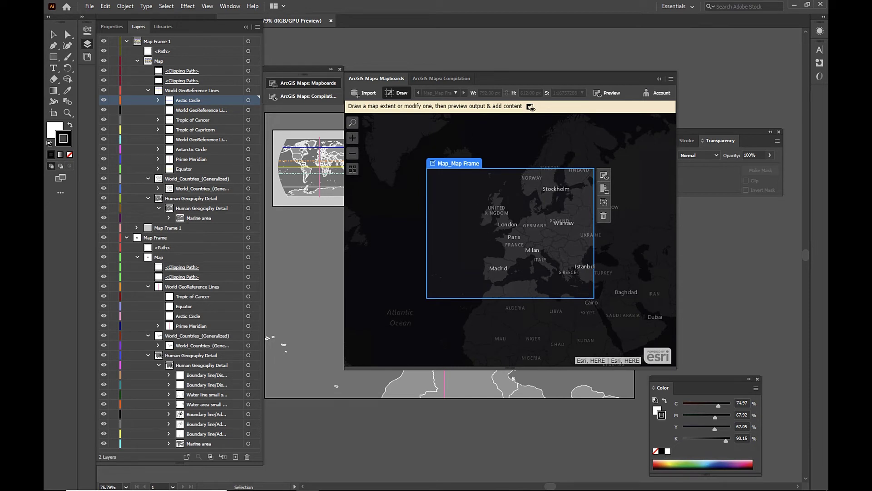
{"action": "left_click", "coordinate": [456, 92]}
{"action": "left_click", "coordinate": [449, 105]}
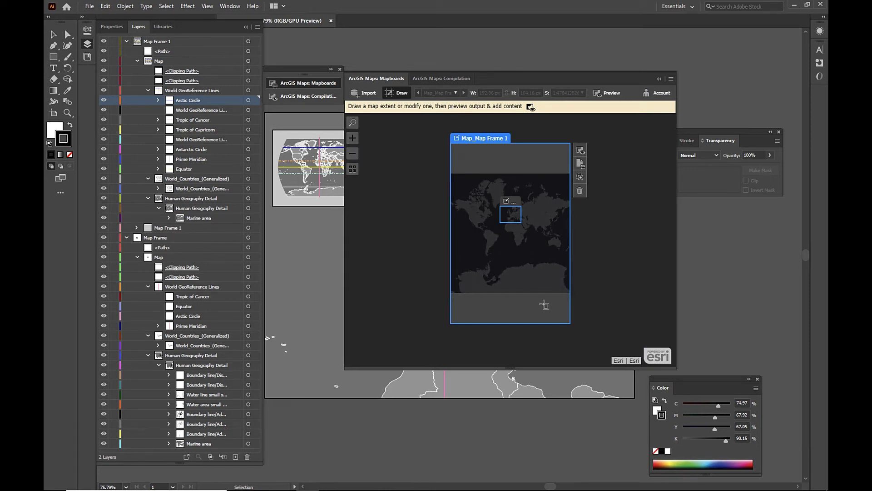
{"action": "left_click", "coordinate": [508, 202]}
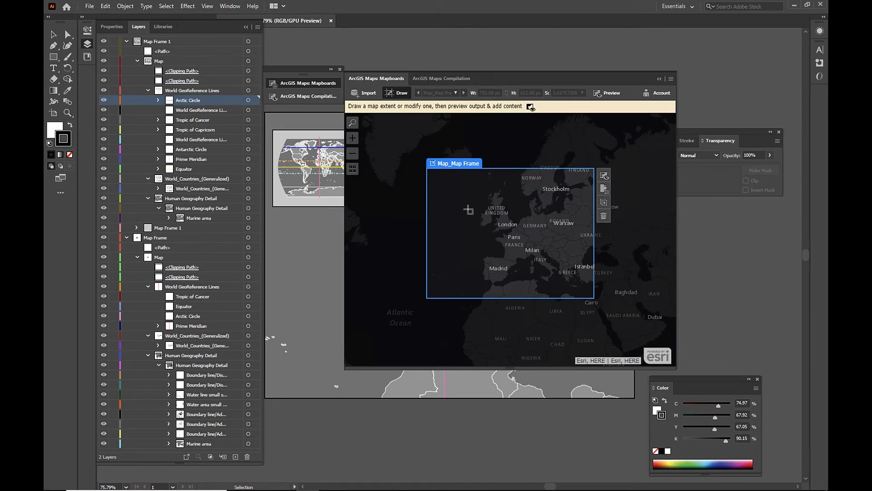
- Replace the Europe map's Dark Gray Canvas basemap with NaturalEarth in the compilation contents
{"action": "left_click", "coordinate": [458, 81]}
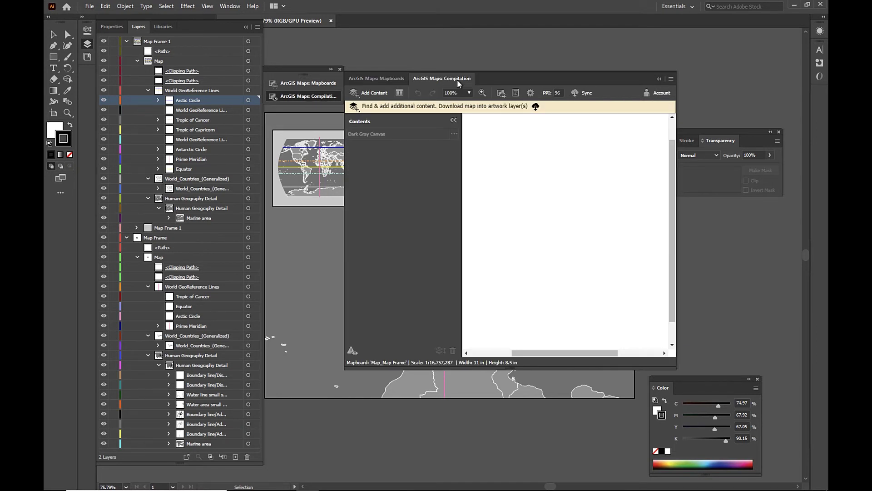
{"action": "left_click", "coordinate": [454, 133]}
{"action": "left_click", "coordinate": [467, 135]}
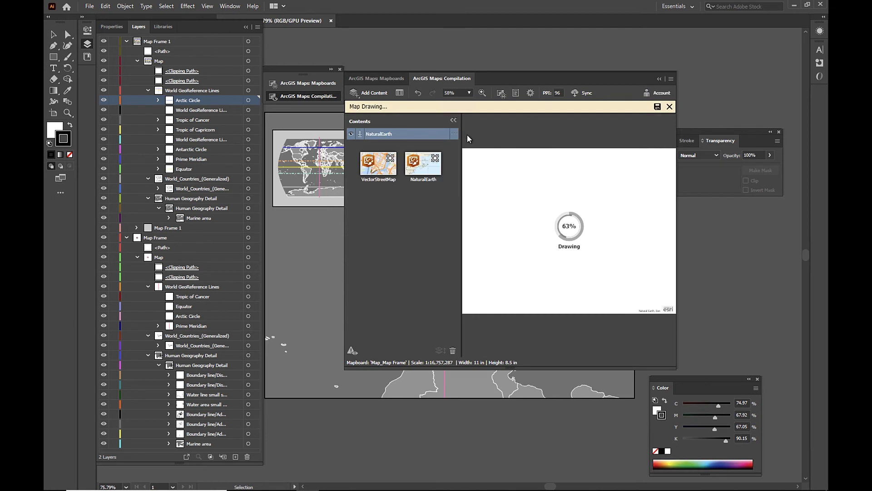
{"action": "left_click", "coordinate": [418, 171]}
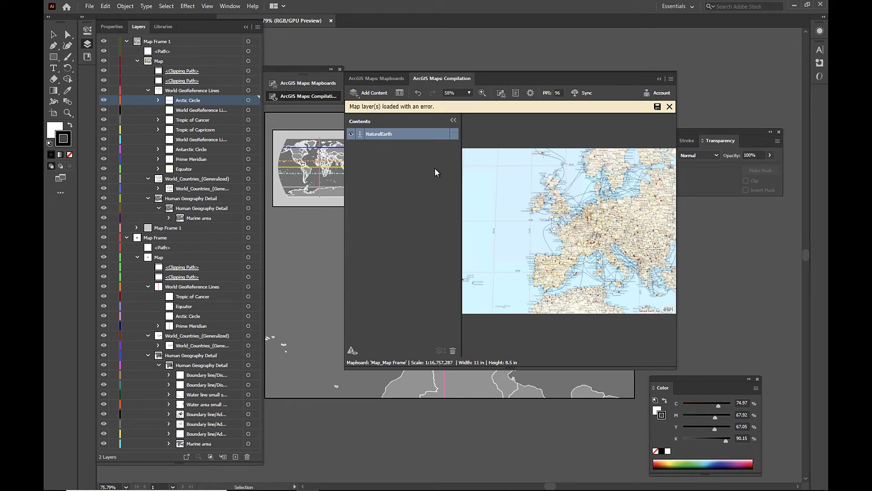
{"action": "left_click", "coordinate": [372, 94]}
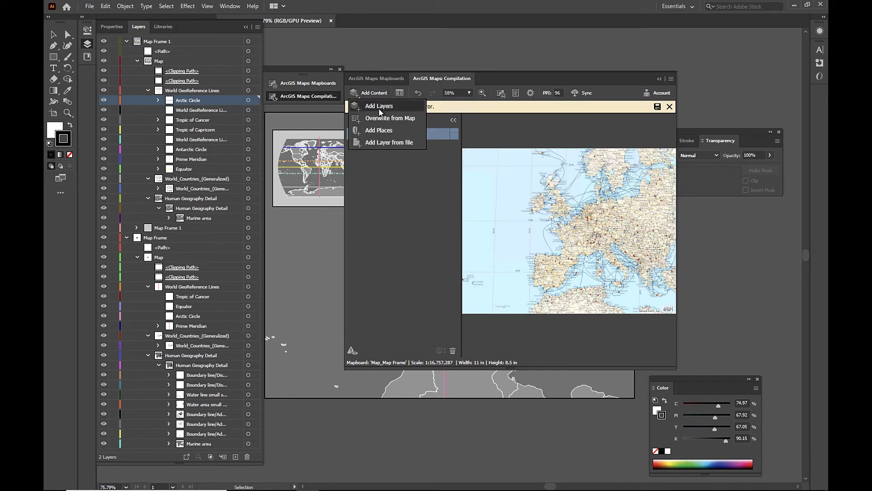
- Add the World Regions layer to the Europe map
{"action": "left_click", "coordinate": [379, 107]}
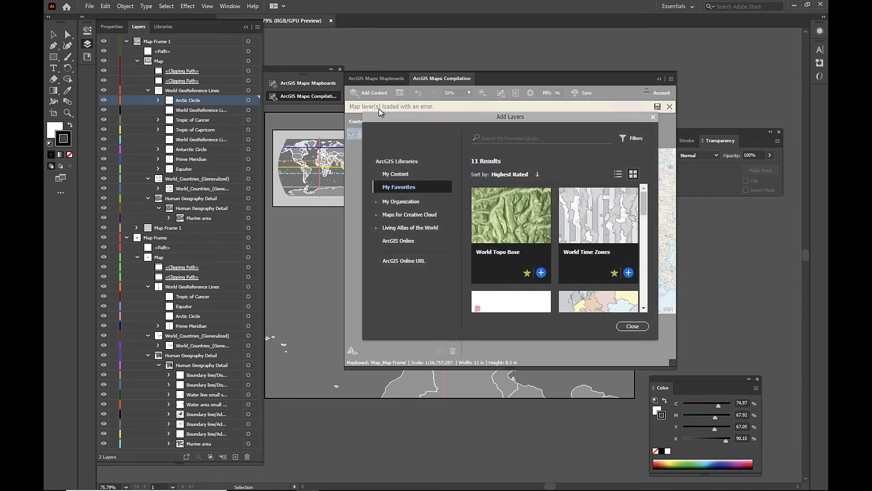
{"action": "left_click", "coordinate": [644, 309]}
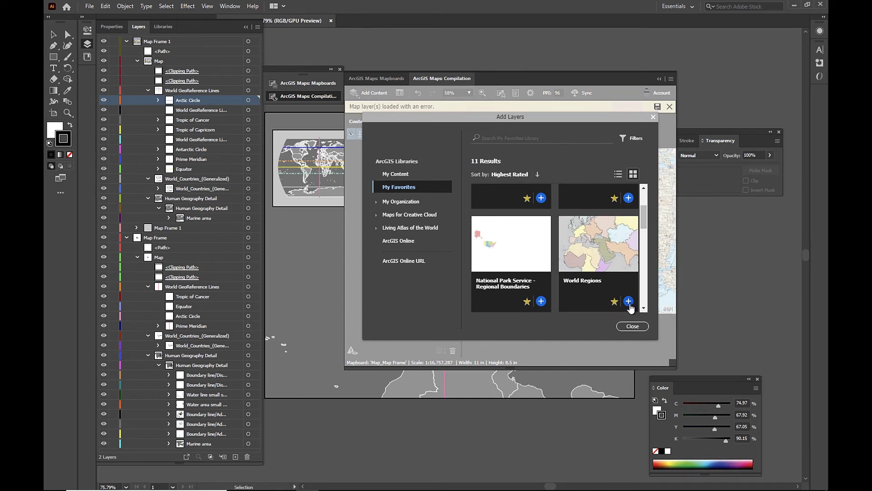
{"action": "left_click", "coordinate": [628, 301]}
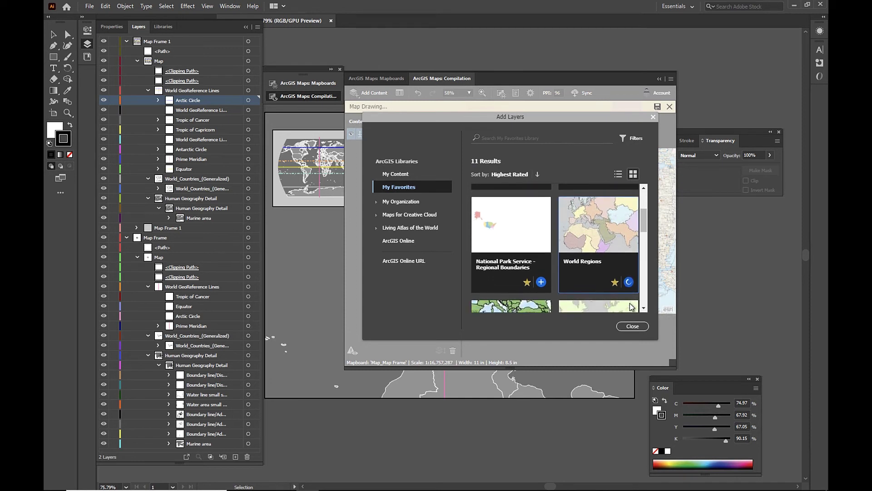
{"action": "left_click", "coordinate": [632, 326]}
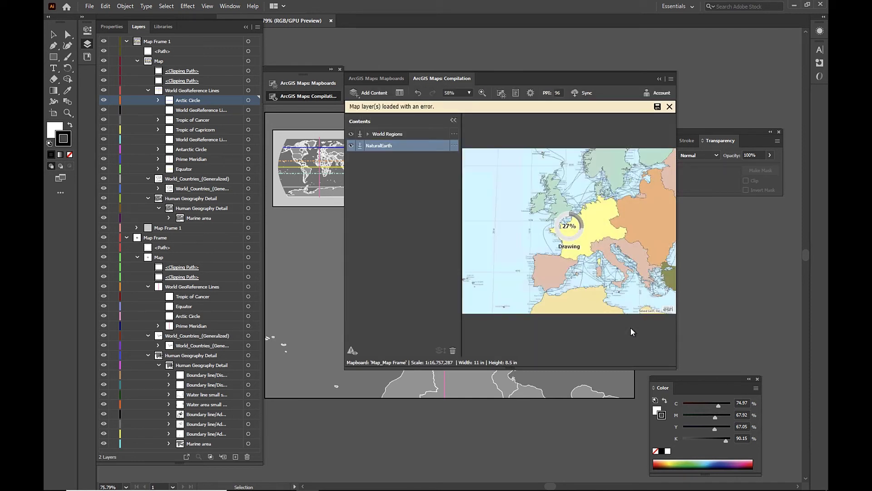
- Exclude the NaturalEarth basemap from download, hide it, and start syncing the map
{"action": "left_click", "coordinate": [362, 147]}
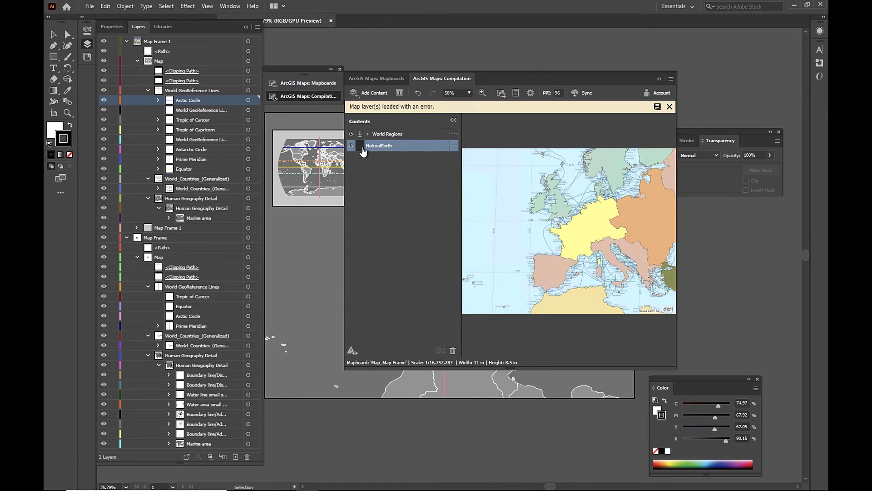
{"action": "left_click", "coordinate": [351, 146]}
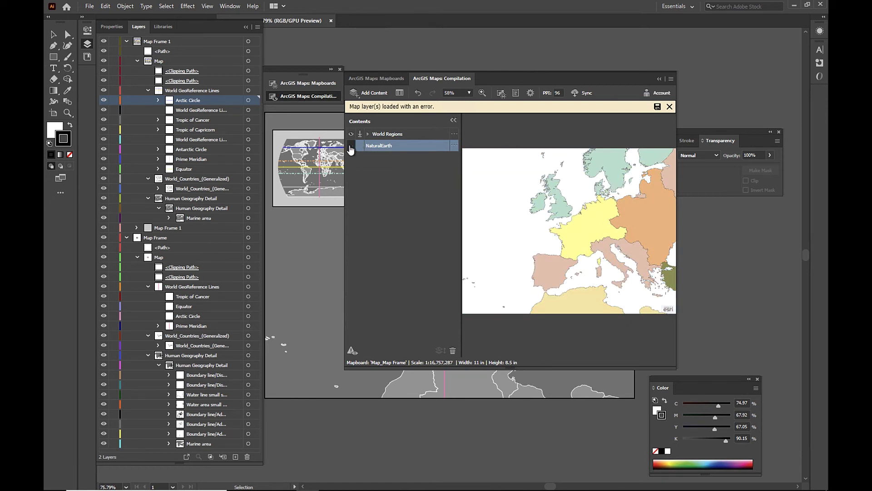
{"action": "left_click", "coordinate": [584, 93]}
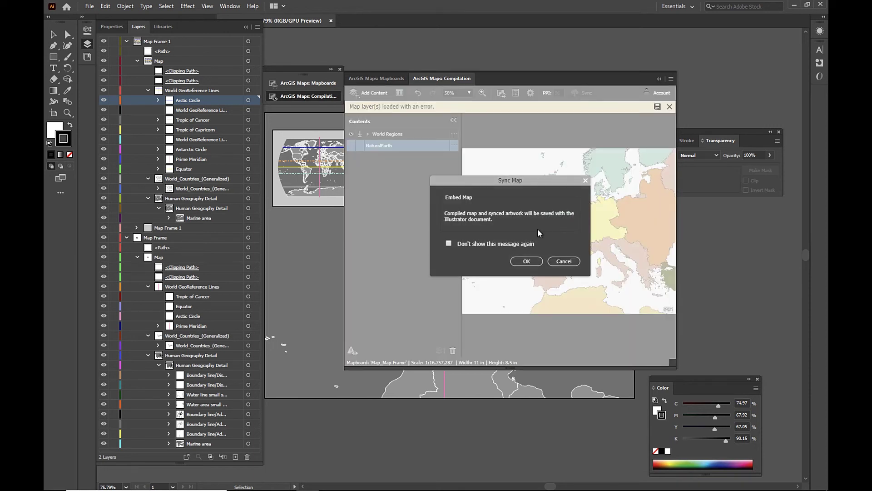
- Embed the synced World Regions map as artwork and collapse the ArcGIS Maps panel
{"action": "left_click", "coordinate": [527, 261]}
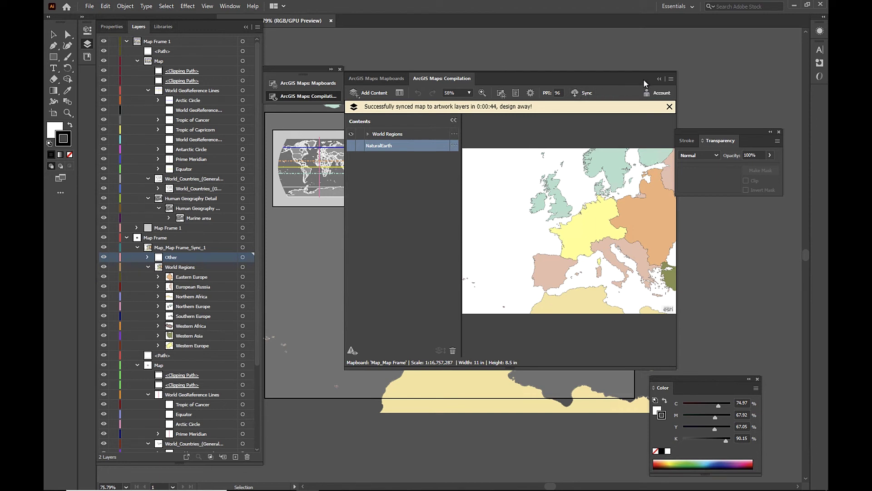
{"action": "left_click", "coordinate": [659, 79]}
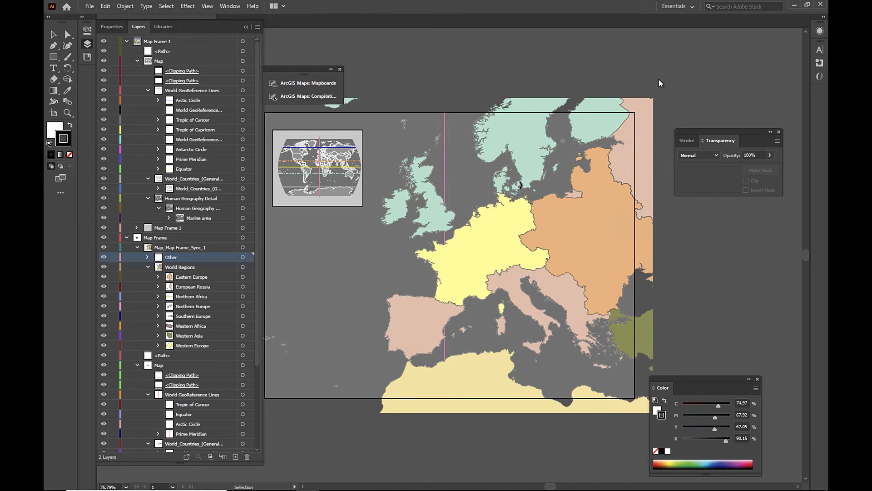
- Switch the Mapboards panel to the inset map frame, Map_Map Frame 1
{"action": "left_click", "coordinate": [328, 82]}
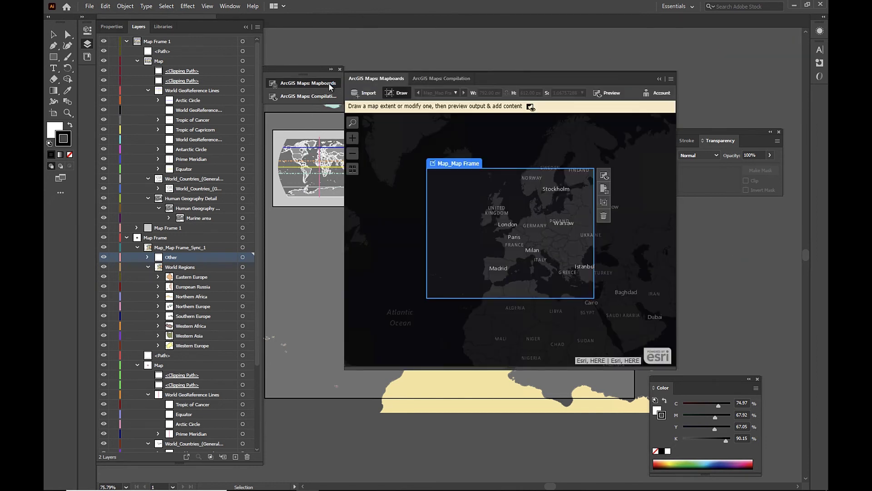
{"action": "left_click", "coordinate": [455, 92]}
{"action": "left_click", "coordinate": [450, 108]}
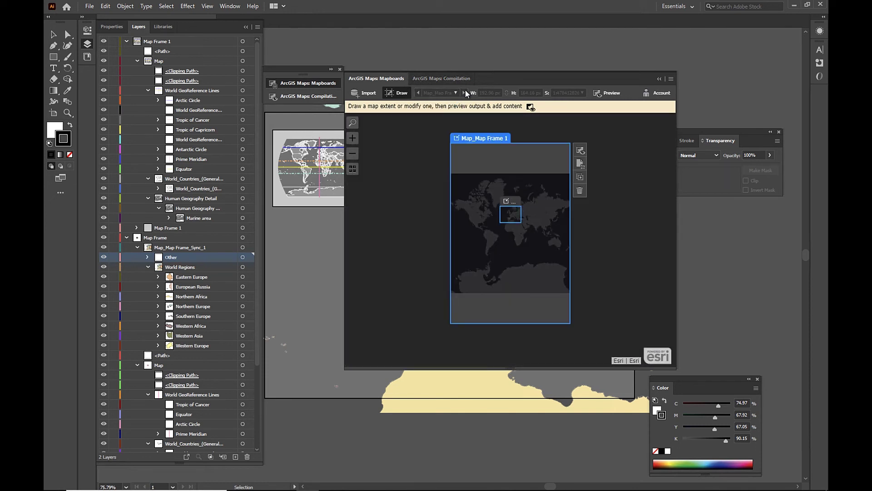
- Replace the inset map's Dark Gray Canvas basemap with NaturalEarth
{"action": "left_click", "coordinate": [464, 76]}
{"action": "left_click", "coordinate": [455, 134]}
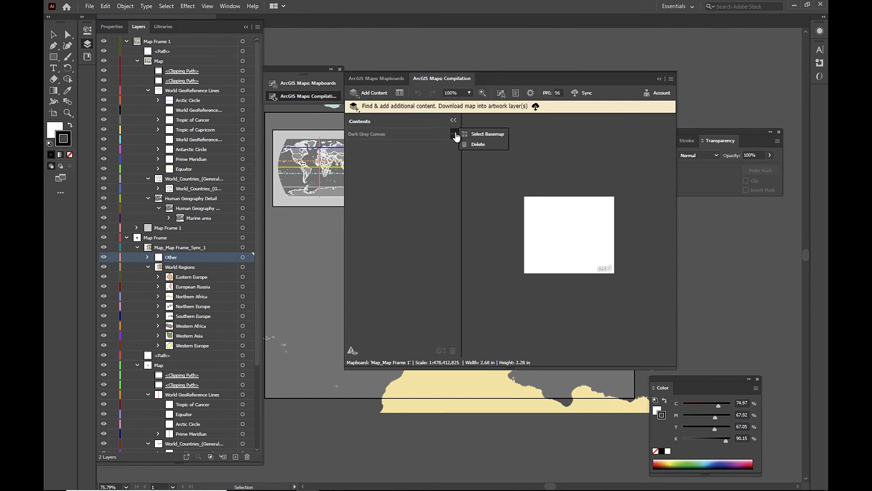
{"action": "left_click", "coordinate": [468, 135]}
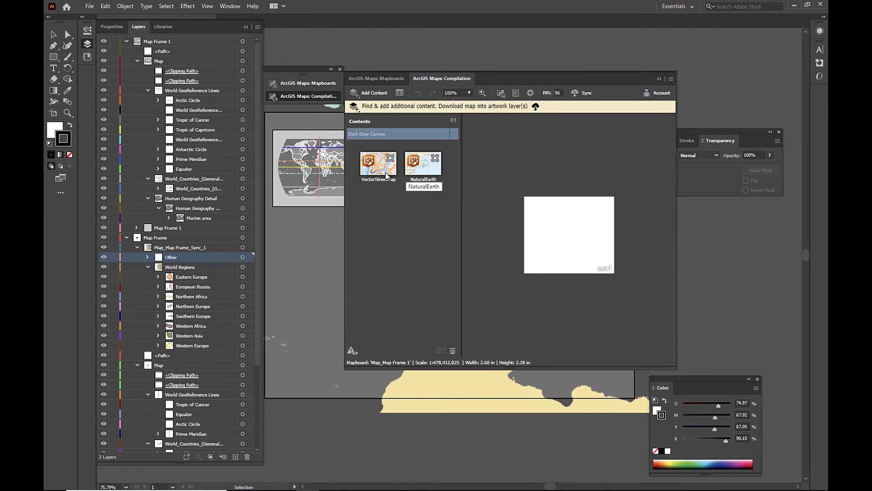
{"action": "left_click", "coordinate": [422, 169]}
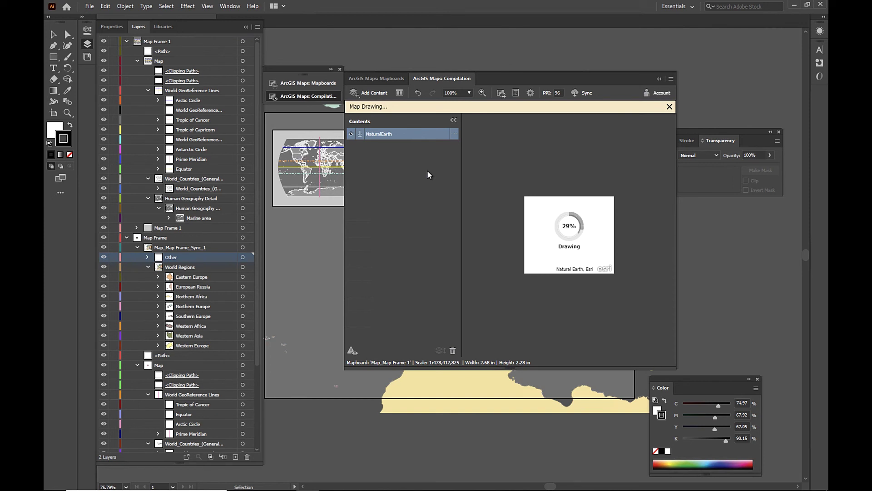
{"action": "left_click", "coordinate": [369, 93]}
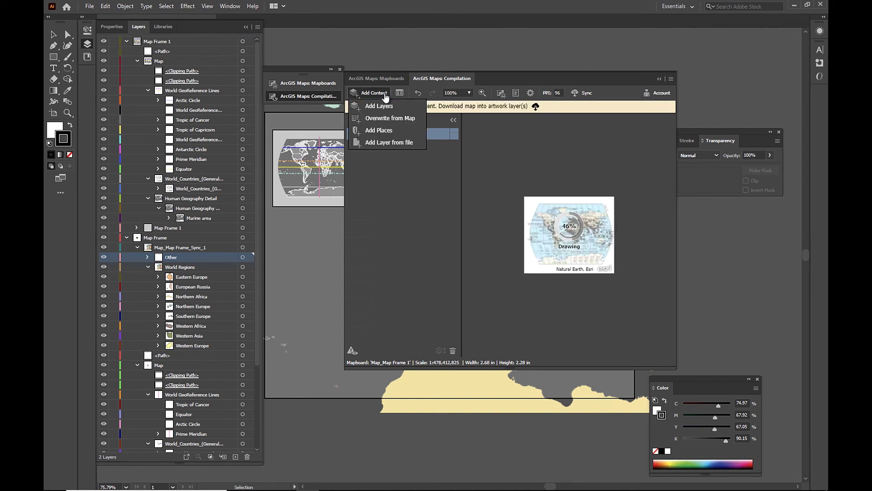
- Search places for 'Europe' and add the top result as a point on the inset map
{"action": "left_click", "coordinate": [393, 131]}
{"action": "type", "text": "E"}
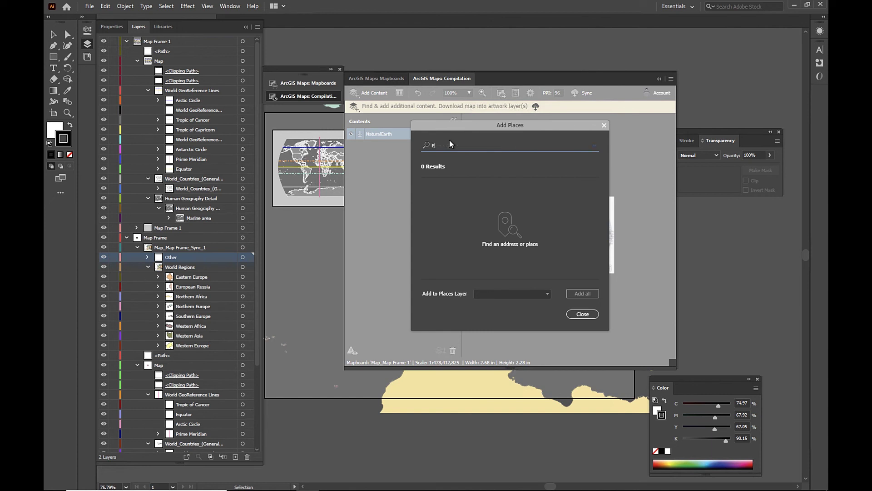
{"action": "type", "text": "urope"}
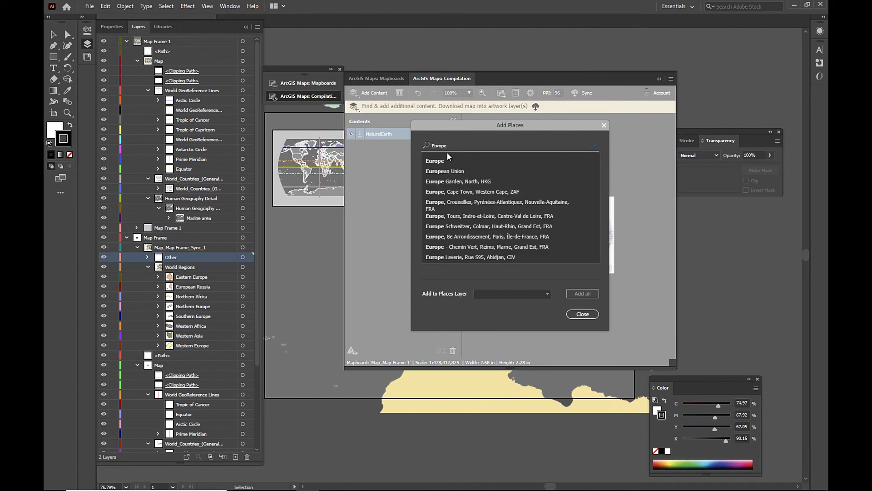
{"action": "left_click", "coordinate": [441, 164]}
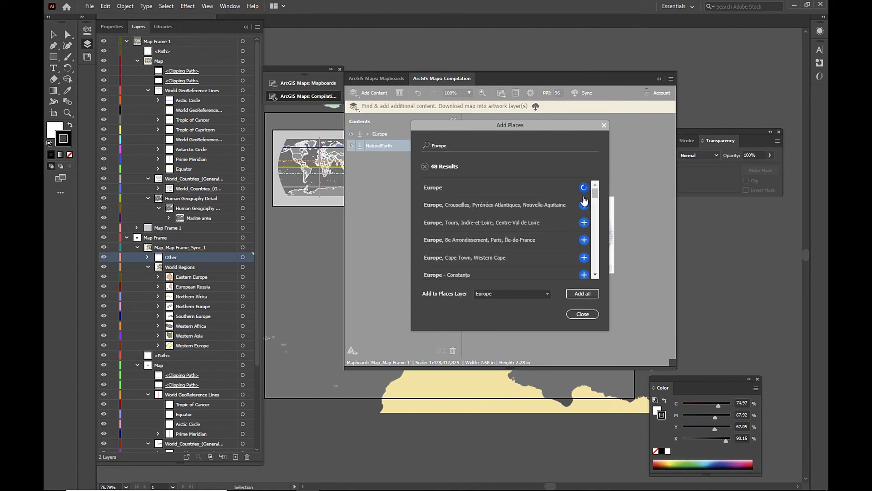
{"action": "left_click", "coordinate": [586, 313]}
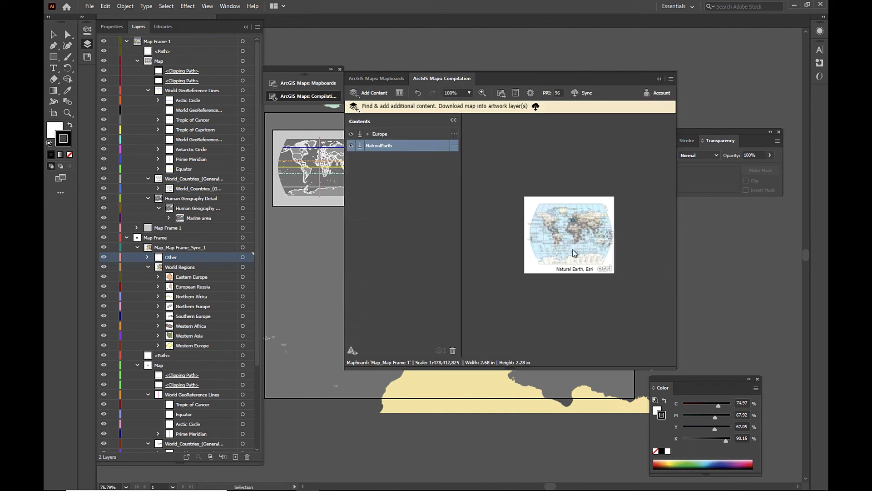
- Exclude the NaturalEarth basemap from download, hide it, and sync the inset map
{"action": "left_click", "coordinate": [360, 145]}
{"action": "left_click", "coordinate": [351, 145]}
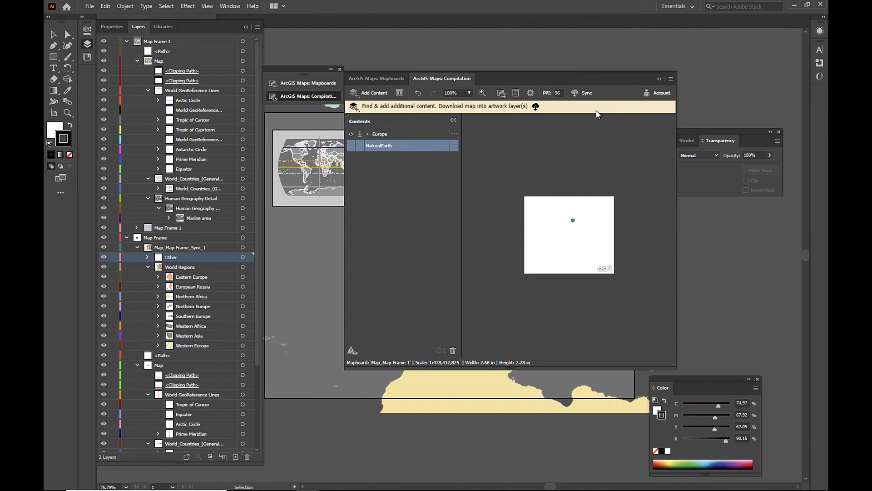
{"action": "left_click", "coordinate": [579, 93]}
- Confirm the Sync Map dialog, collapse the Compilation panel, and collapse Map Frame 1's Map group
{"action": "left_click", "coordinate": [527, 263]}
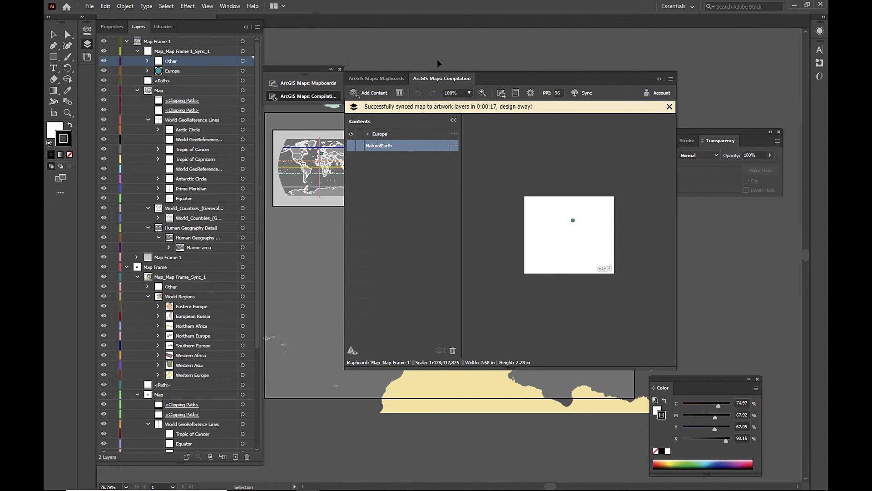
{"action": "left_click", "coordinate": [659, 80]}
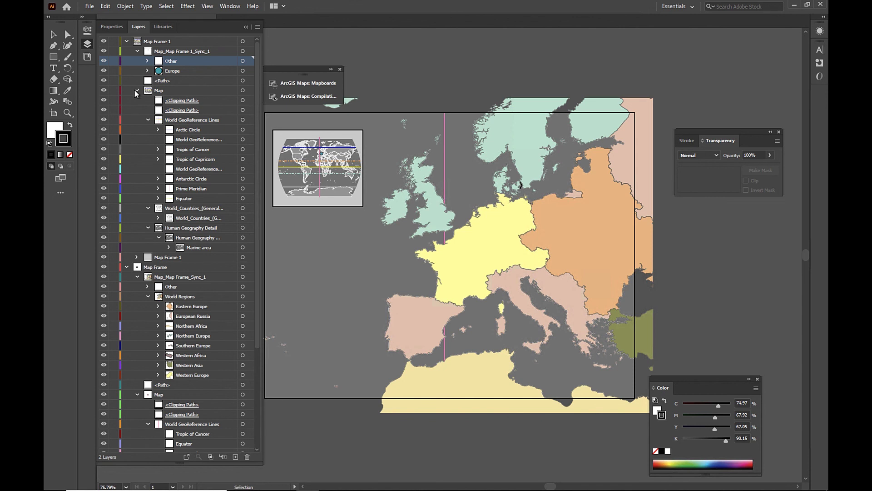
{"action": "left_click", "coordinate": [136, 90]}
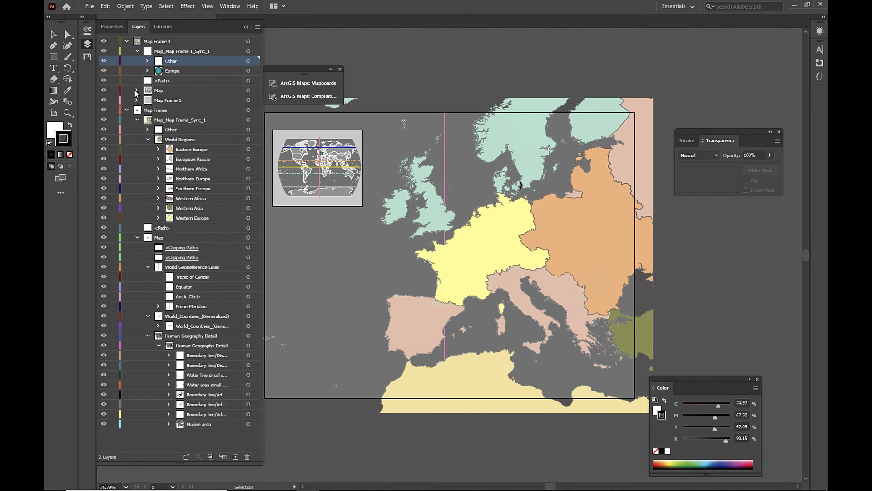